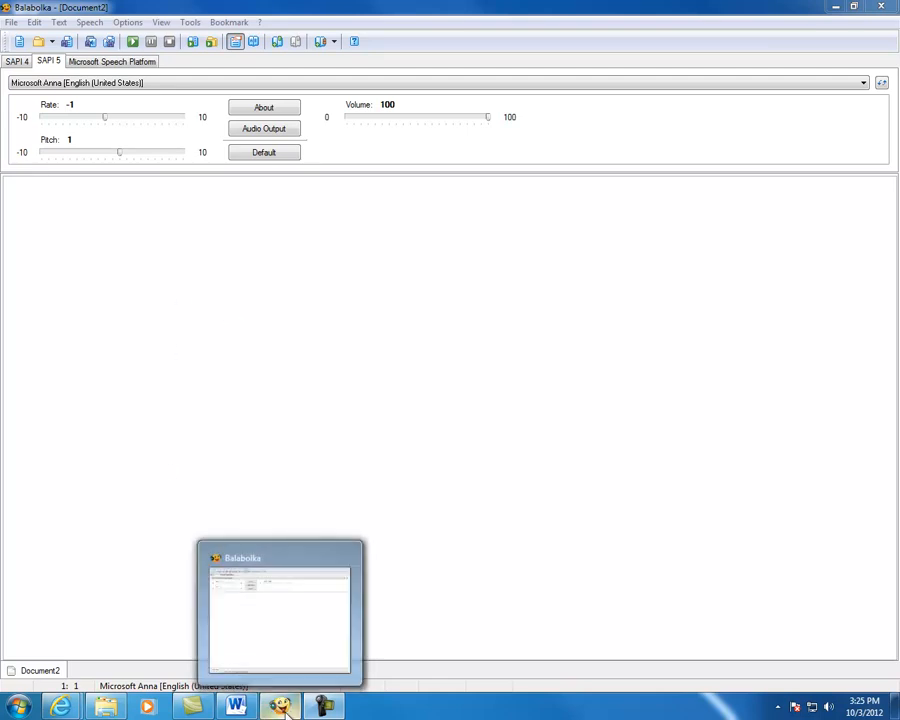
- Switch to Internet Explorer, search Google for balabolka, and open the program's page on cross-plus-a.com
mouse_move(64, 706)
left_click(239, 622)
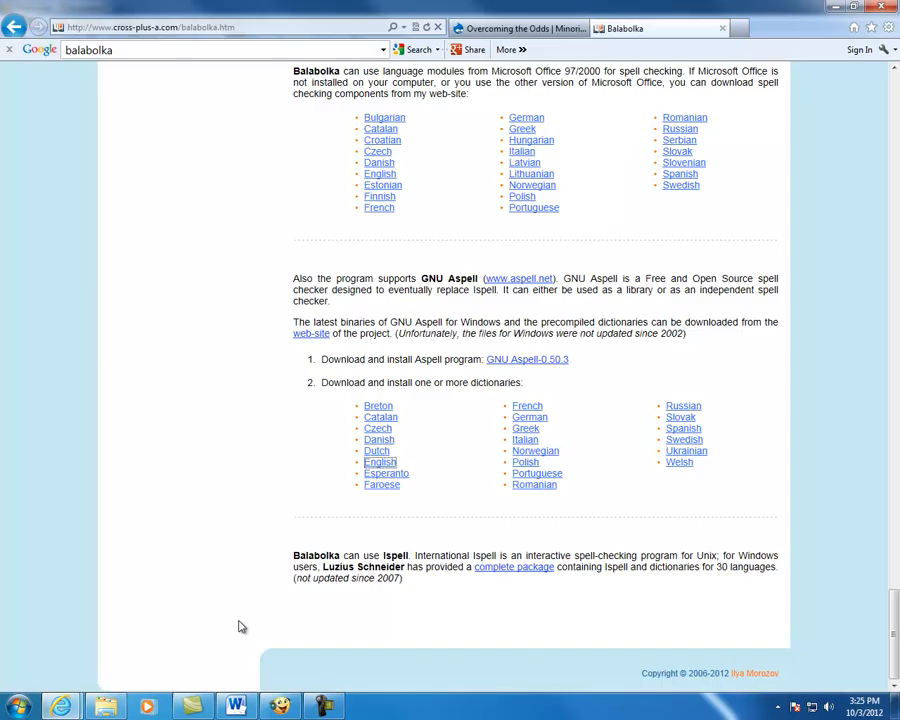
left_click(140, 51)
key("Return")
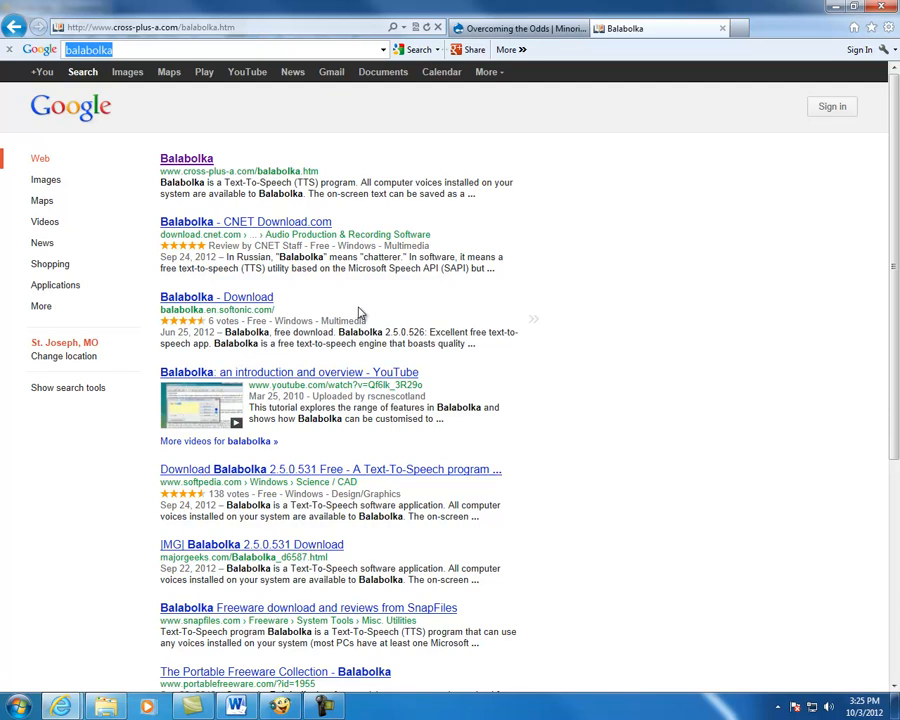
left_click(170, 158)
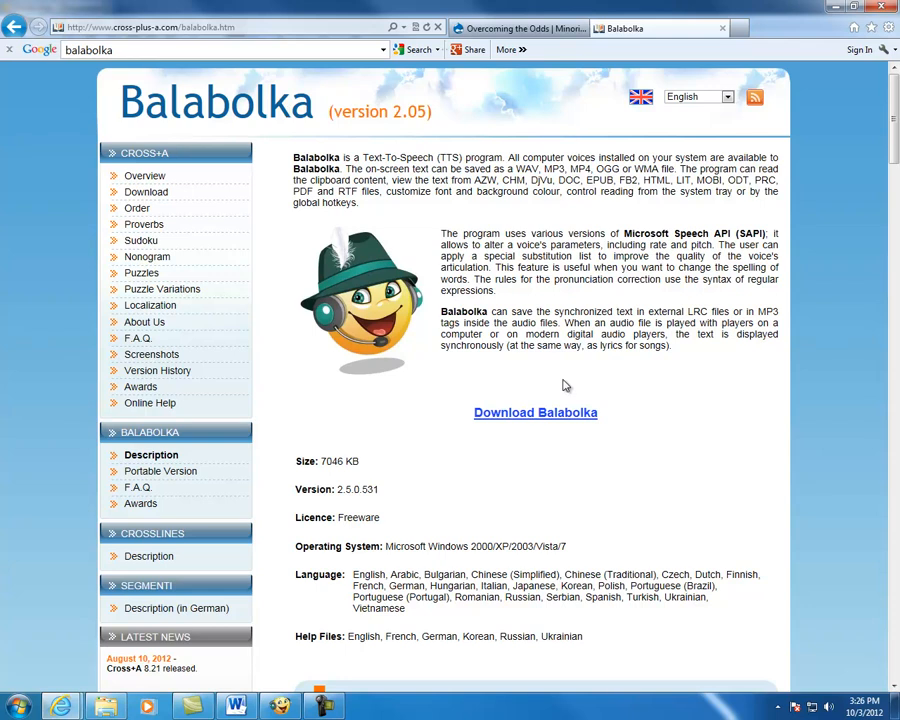
- Look over the Balabolka page, request the balabolka.zip download, and dismiss the prompt without saving the file
scroll(451, 420, "down", 1)
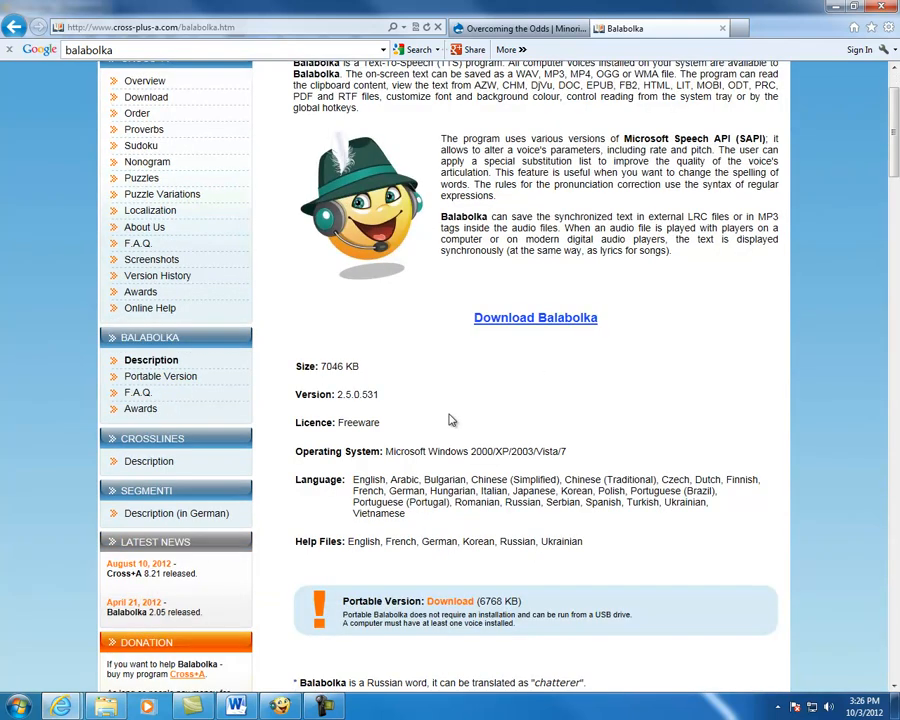
scroll(451, 420, "down", 2)
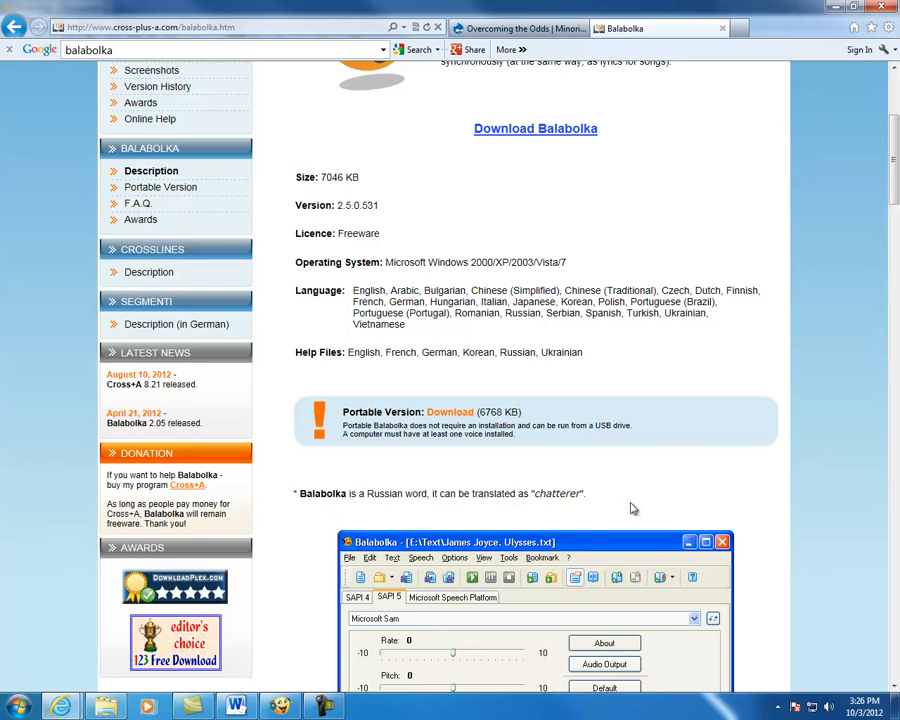
scroll(640, 522, "up", 3)
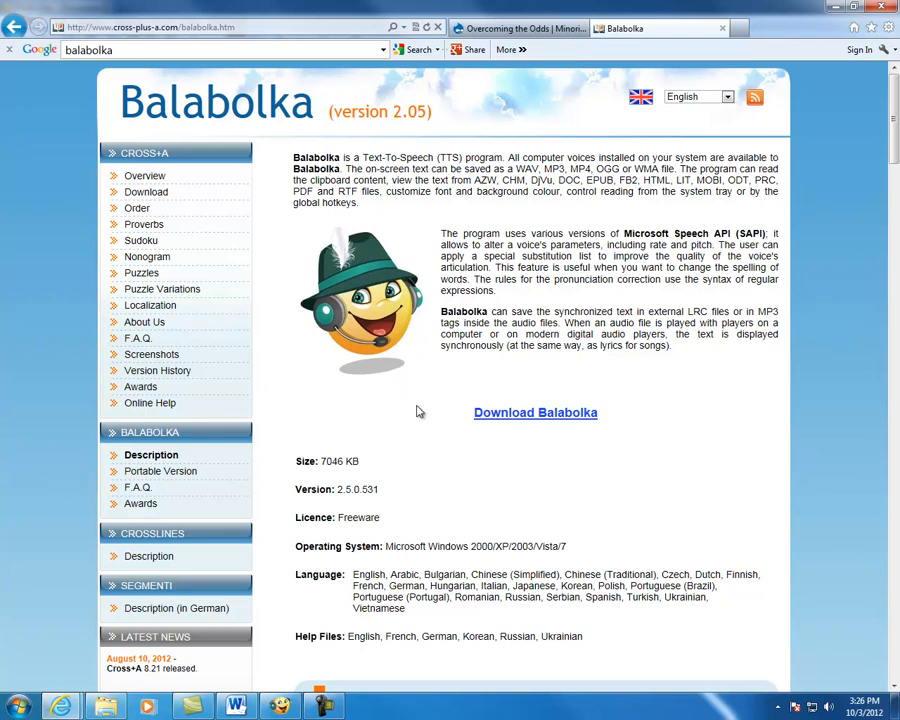
scroll(417, 412, "down", 5)
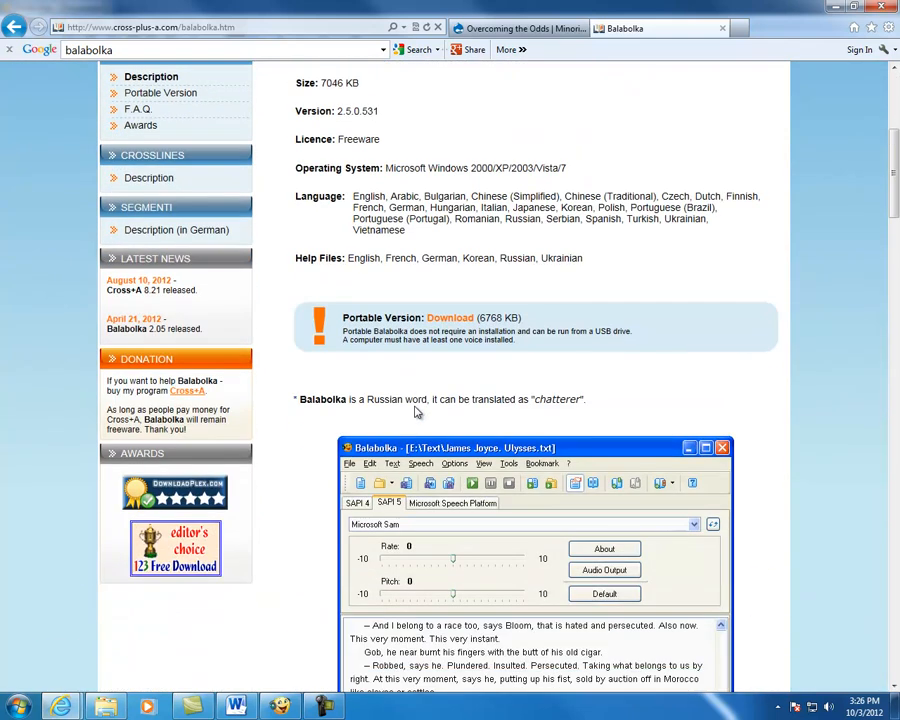
scroll(415, 403, "up", 5)
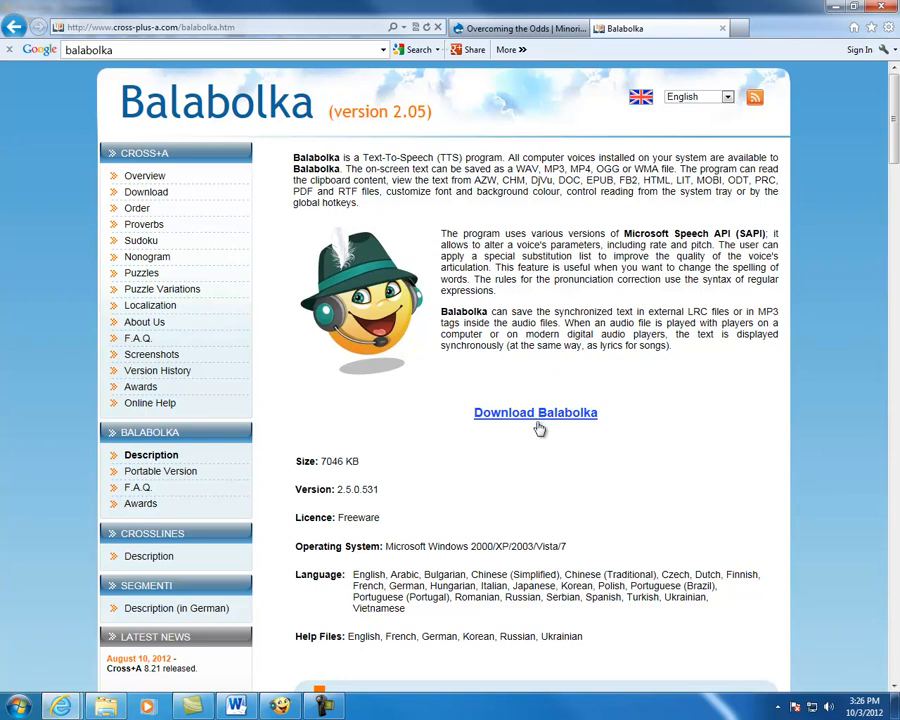
left_click(537, 419)
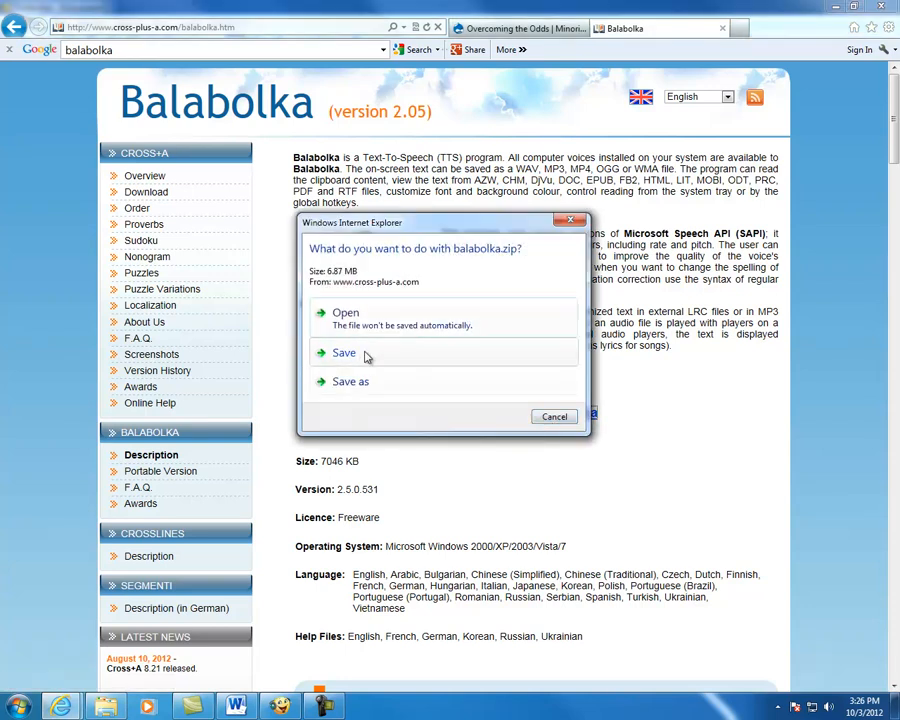
left_click(575, 222)
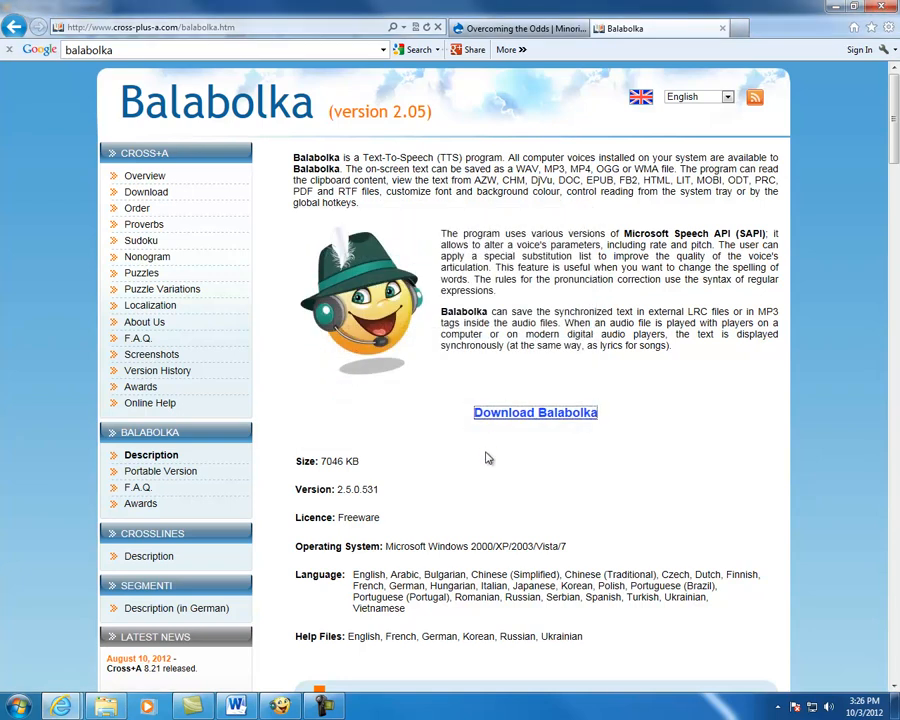
- Examine the page's program screenshots, the SAPI 4, SAPI 5 and Microsoft Speech Platform voice downloads, and the spell-checking dictionaries
scroll(486, 455, "down", 5)
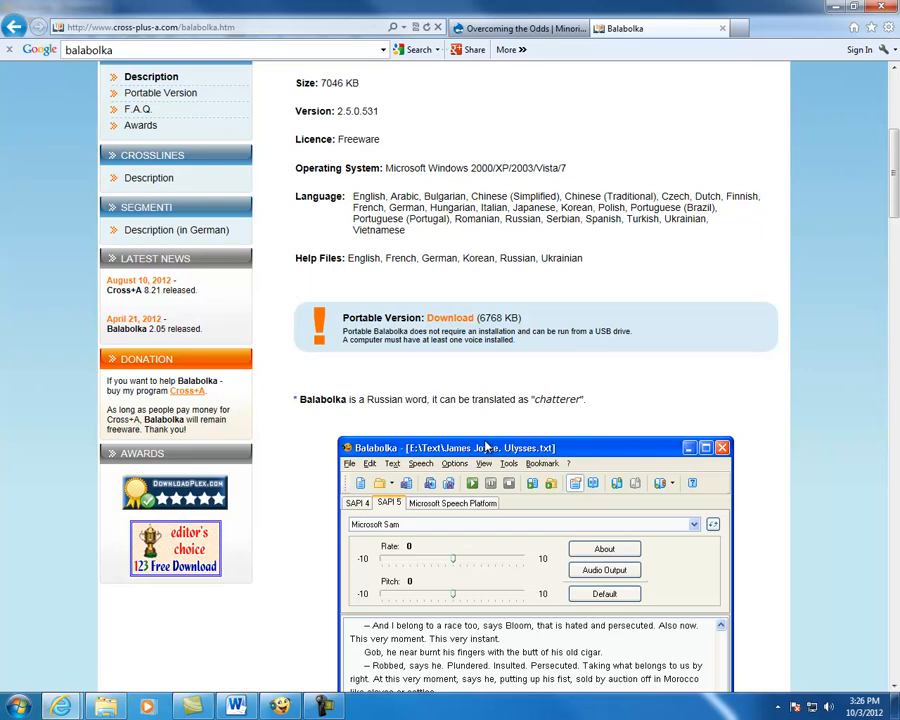
scroll(484, 449, "down", 5)
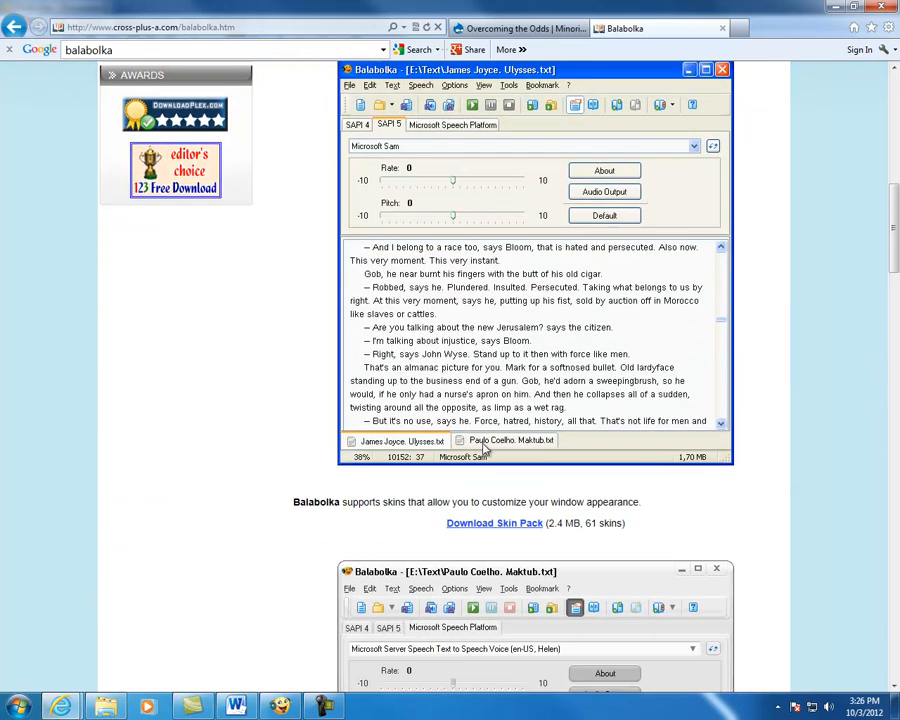
scroll(484, 449, "down", 5)
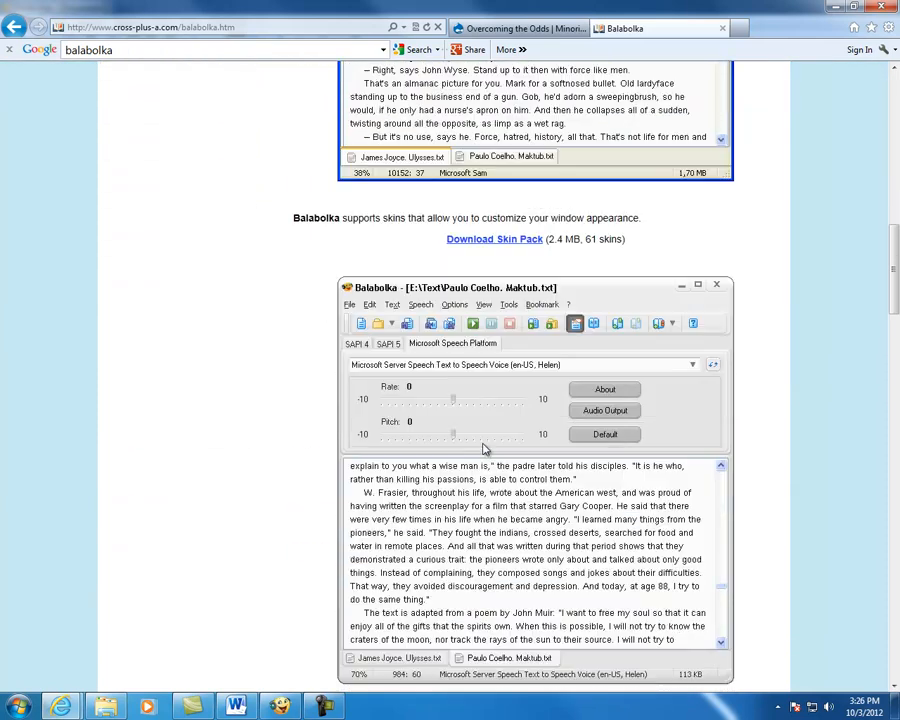
scroll(484, 449, "down", 7)
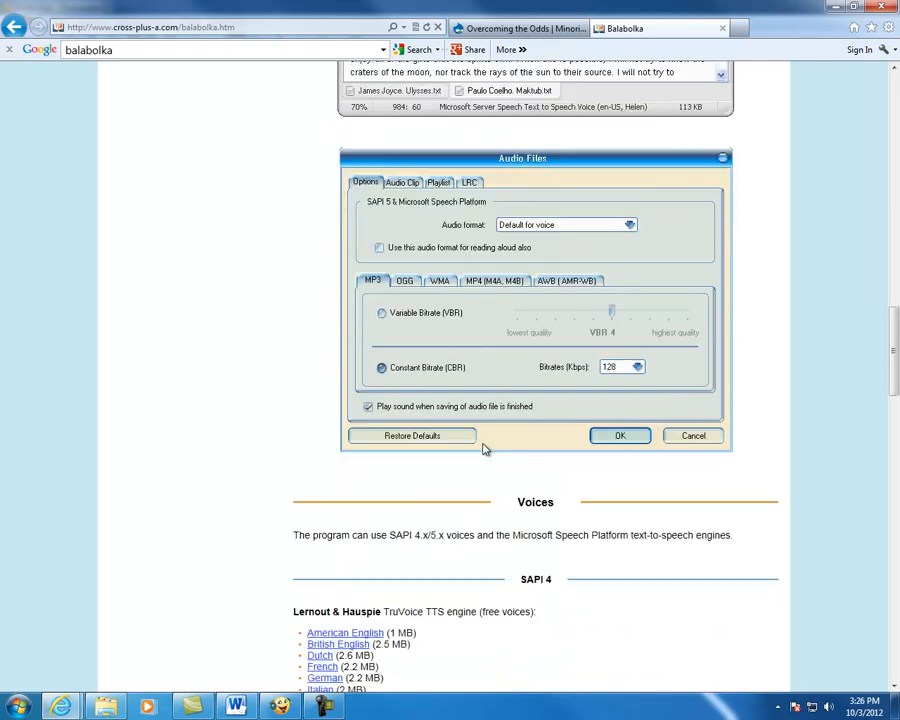
scroll(484, 449, "down", 5)
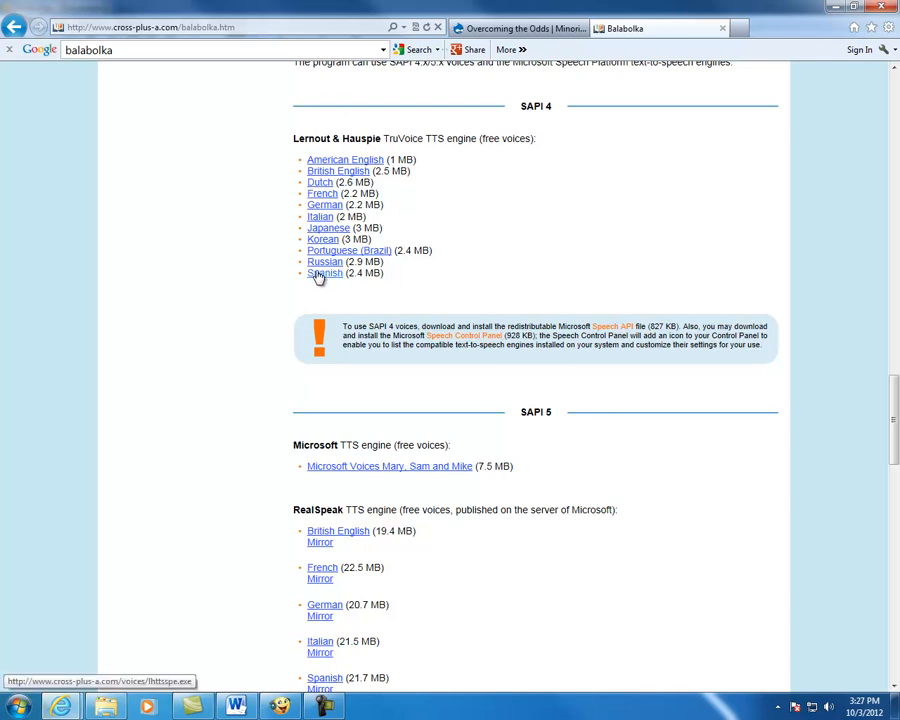
scroll(416, 398, "down", 5)
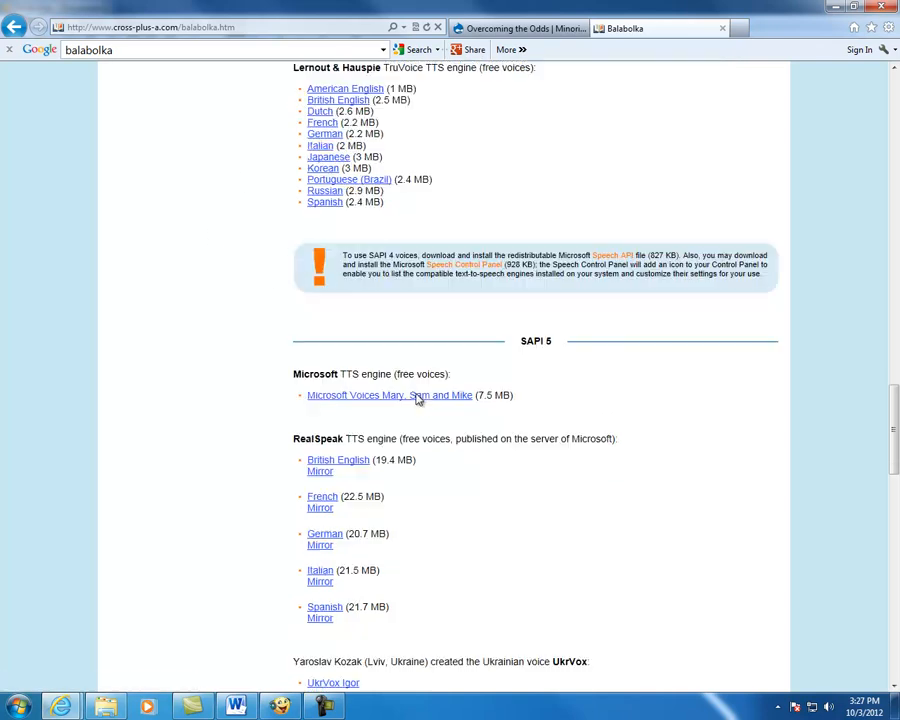
scroll(417, 398, "down", 1)
scroll(418, 398, "down", 4)
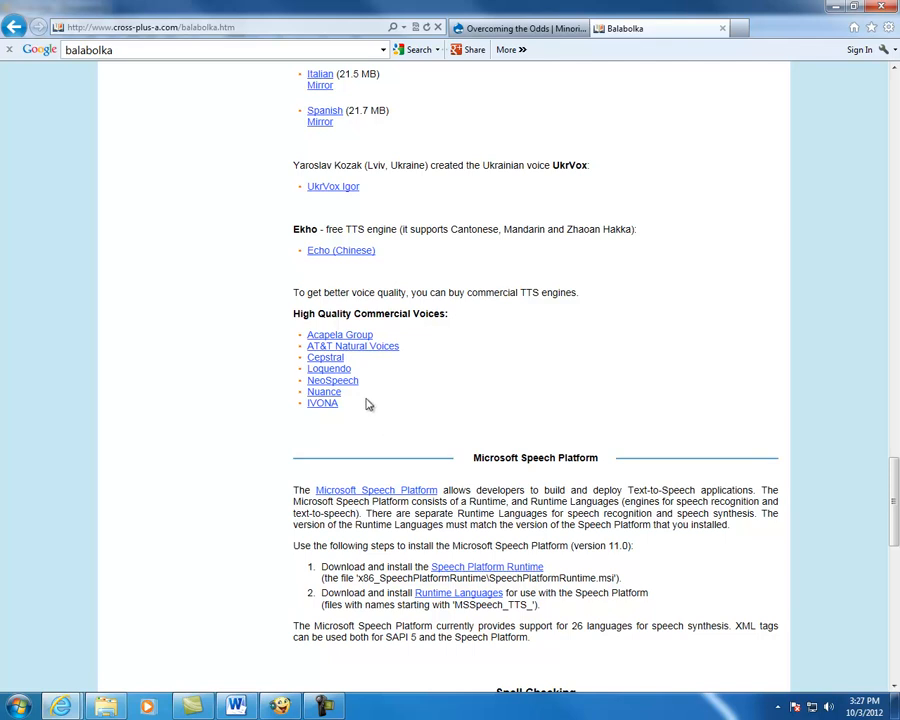
scroll(381, 490, "down", 5)
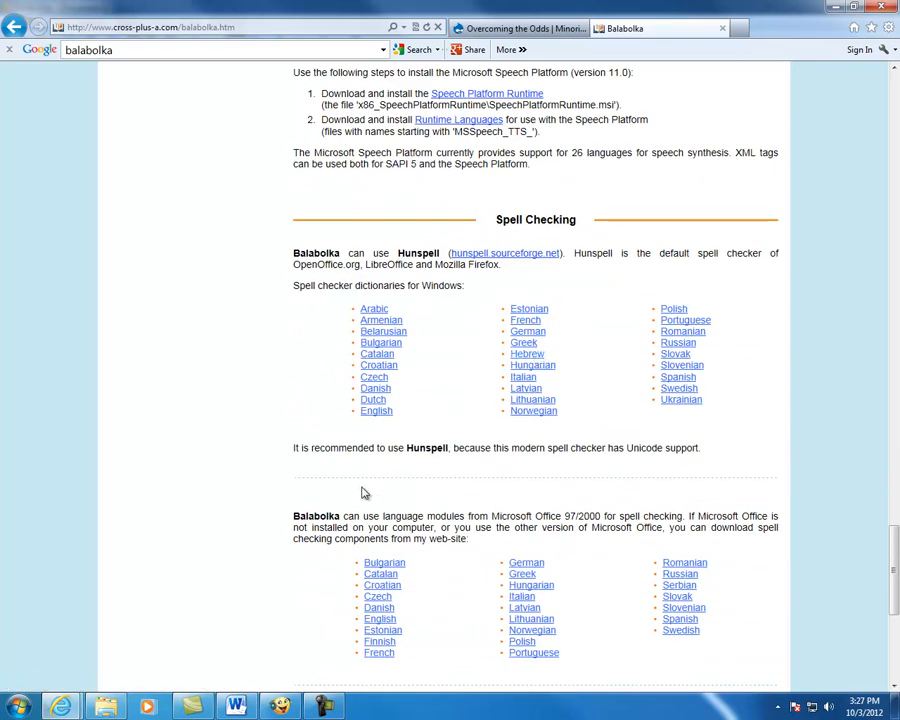
scroll(365, 490, "down", 2)
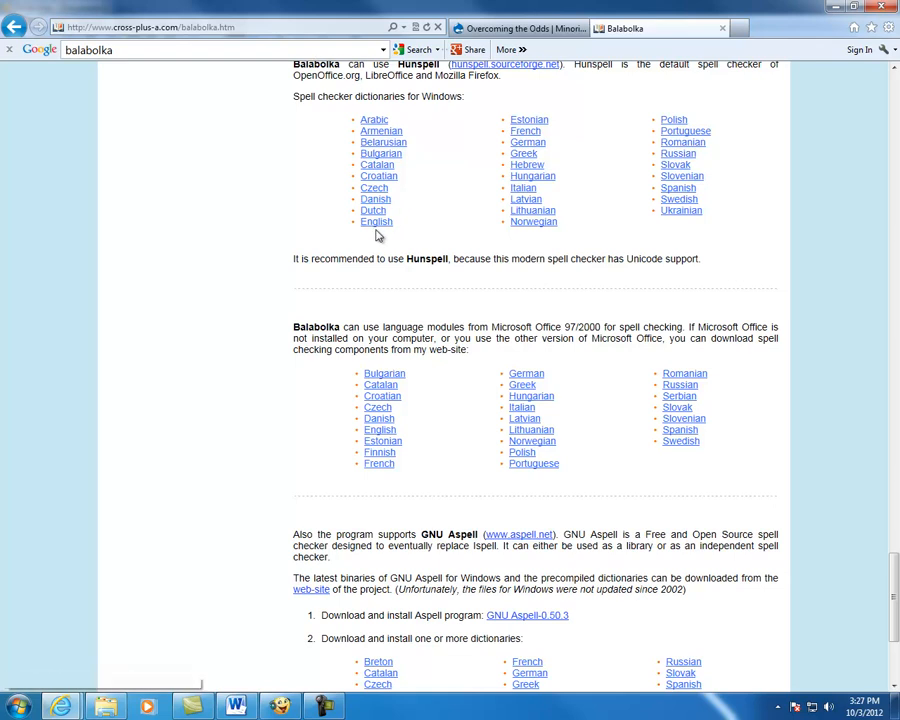
scroll(390, 297, "up", 2)
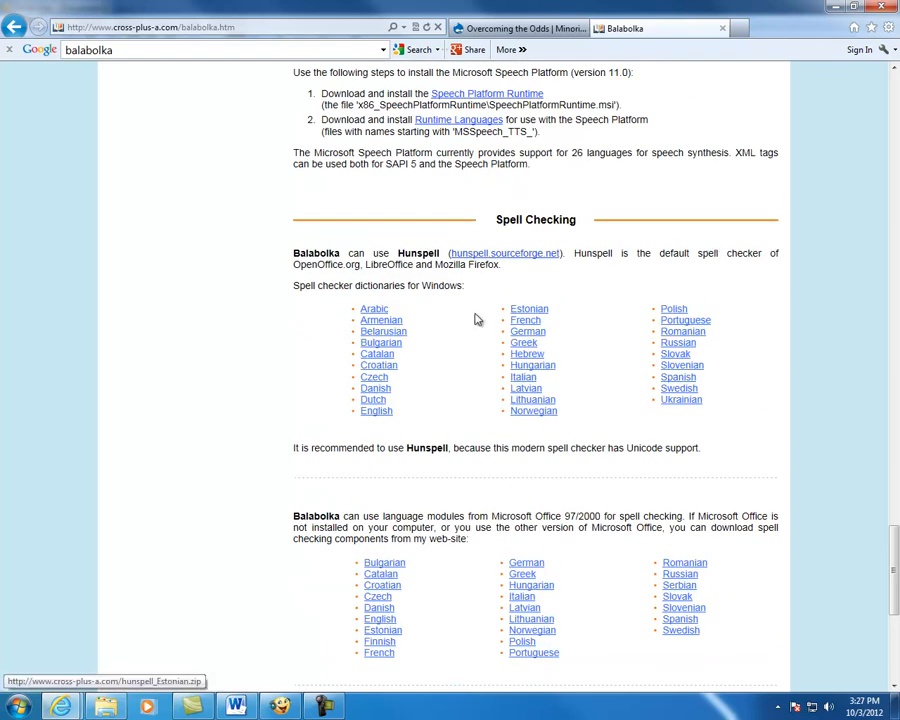
scroll(455, 520, "down", 3)
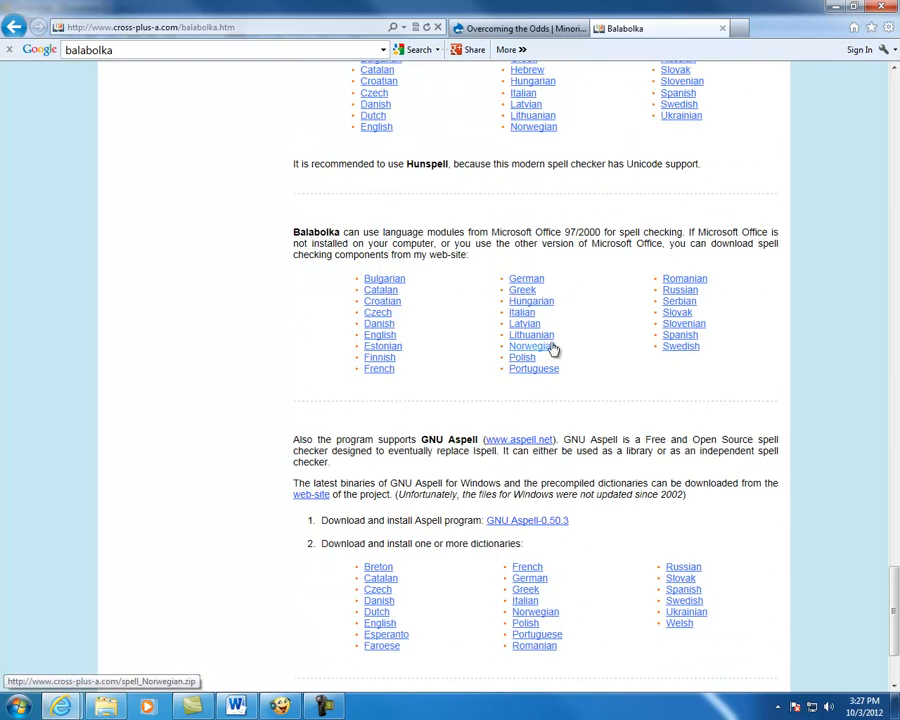
scroll(353, 406, "down", 2)
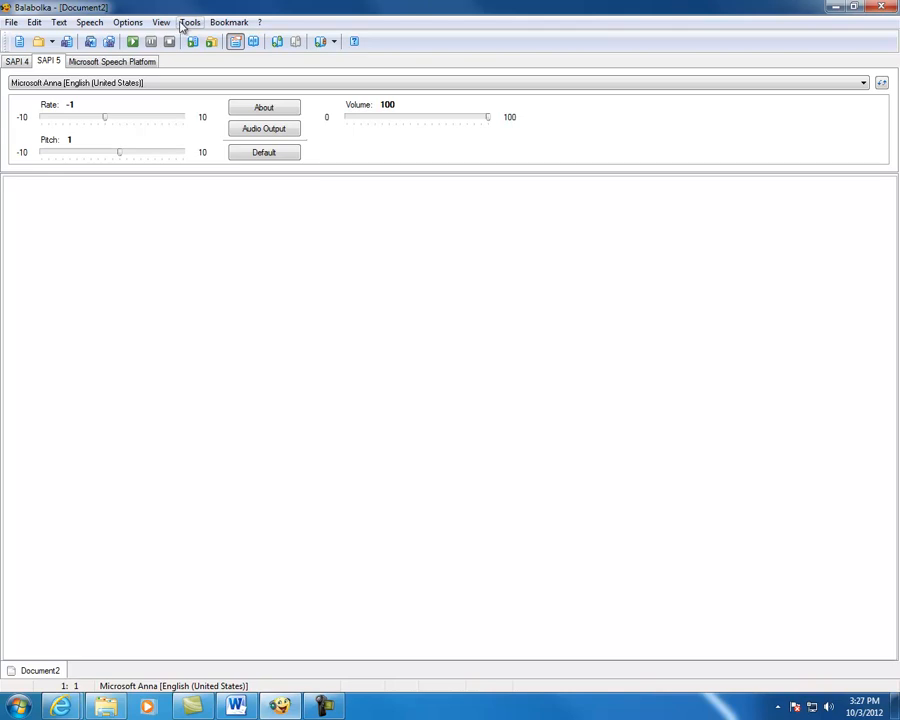
- Switch to Balabolka and open the background color chooser in the Font and Colors settings
left_click(126, 22)
mouse_move(159, 23)
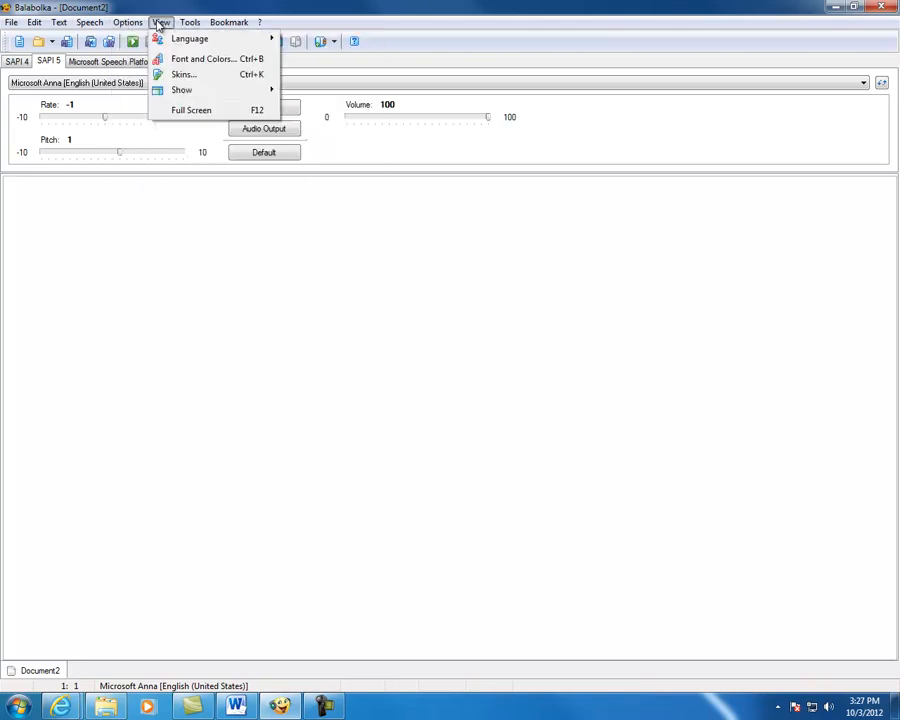
left_click(187, 60)
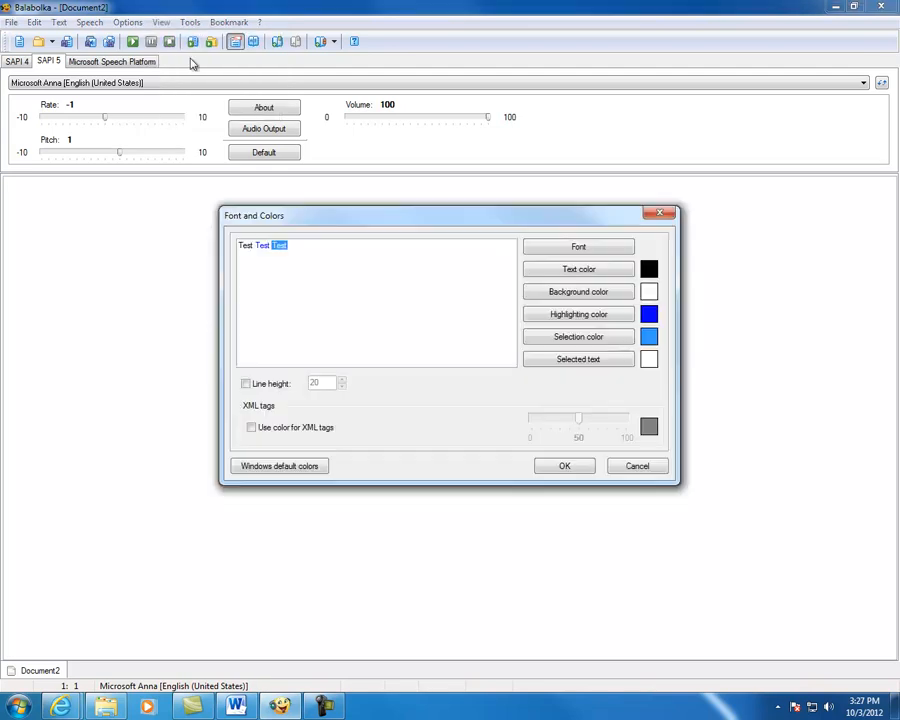
left_click(595, 291)
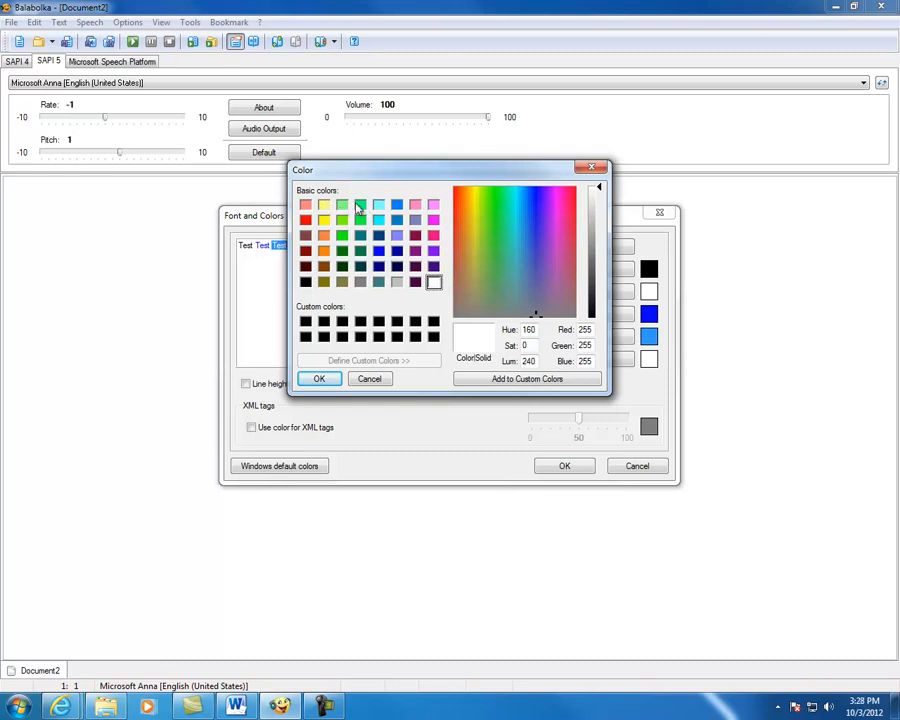
- Try a lightened green and a lightened yellow as the background color
left_click(342, 205)
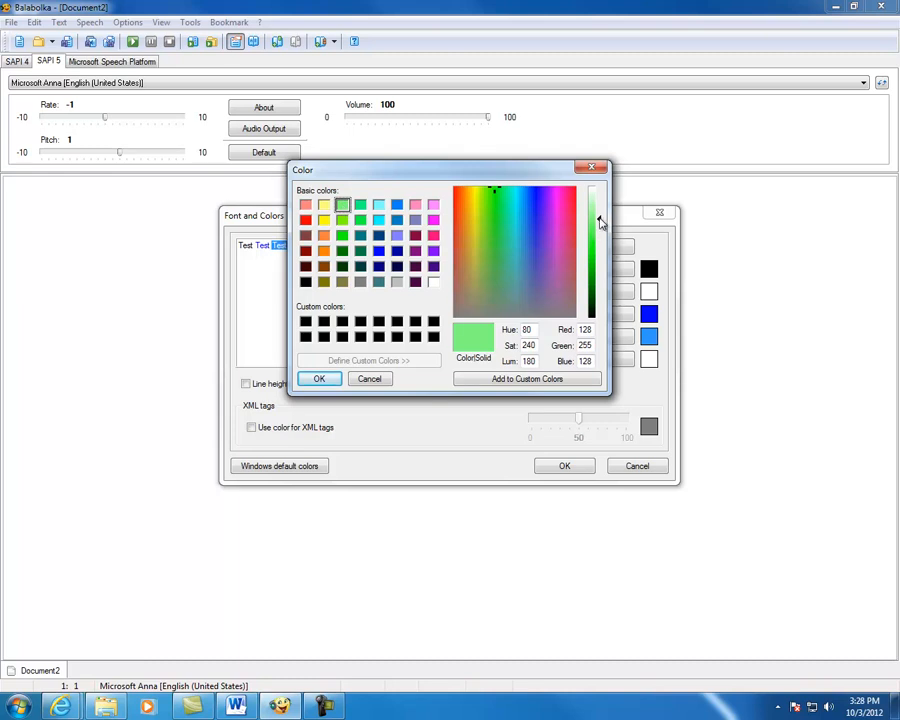
left_click_drag(600, 222, 599, 201)
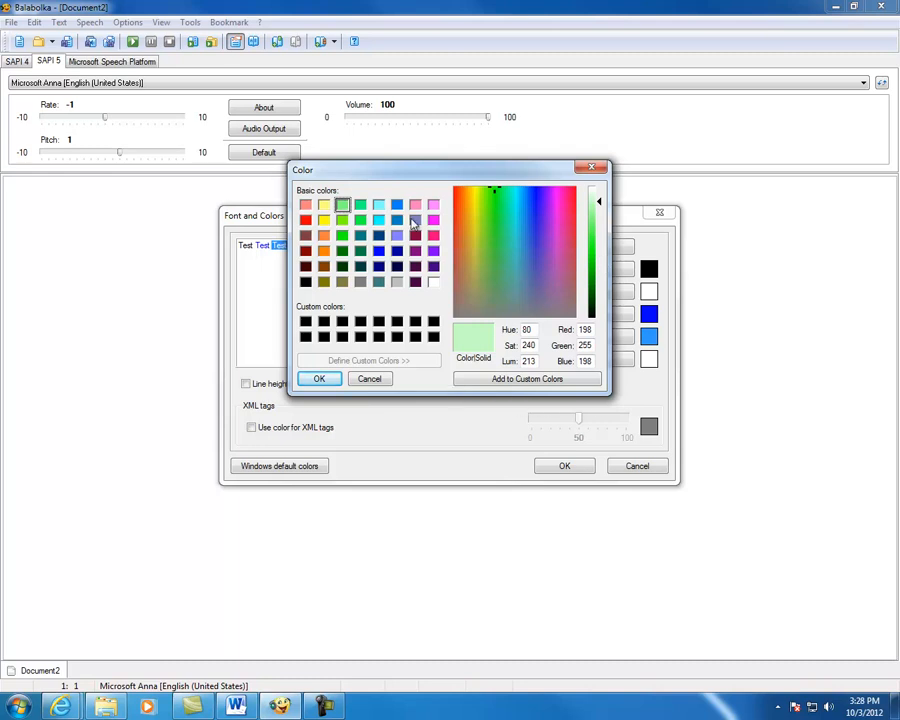
left_click(324, 205)
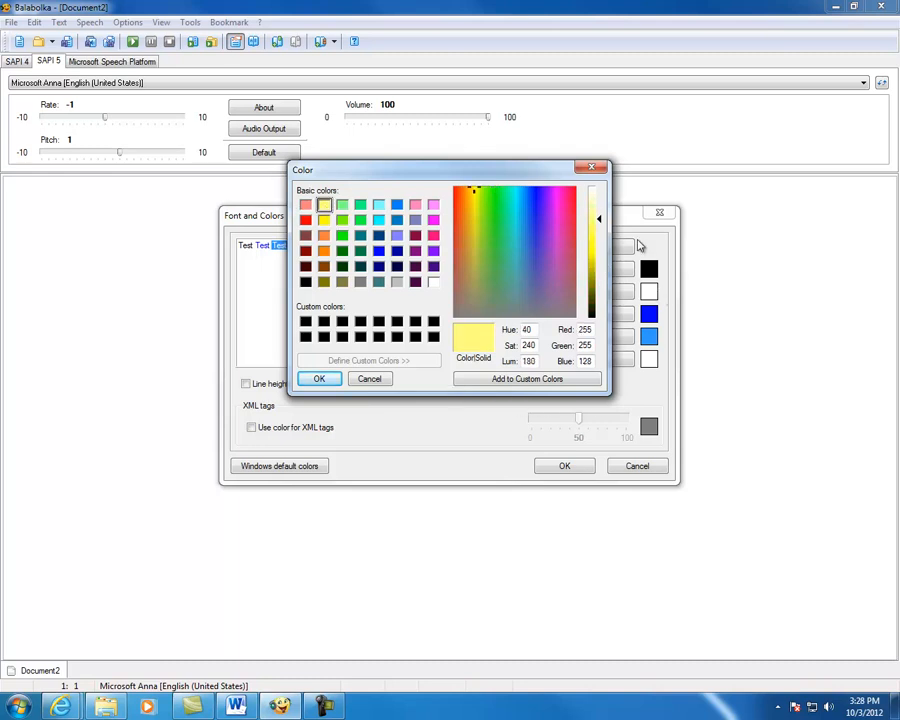
mouse_move(600, 223)
left_mouse_down()
mouse_move(600, 285)
mouse_move(599, 204)
left_mouse_up()
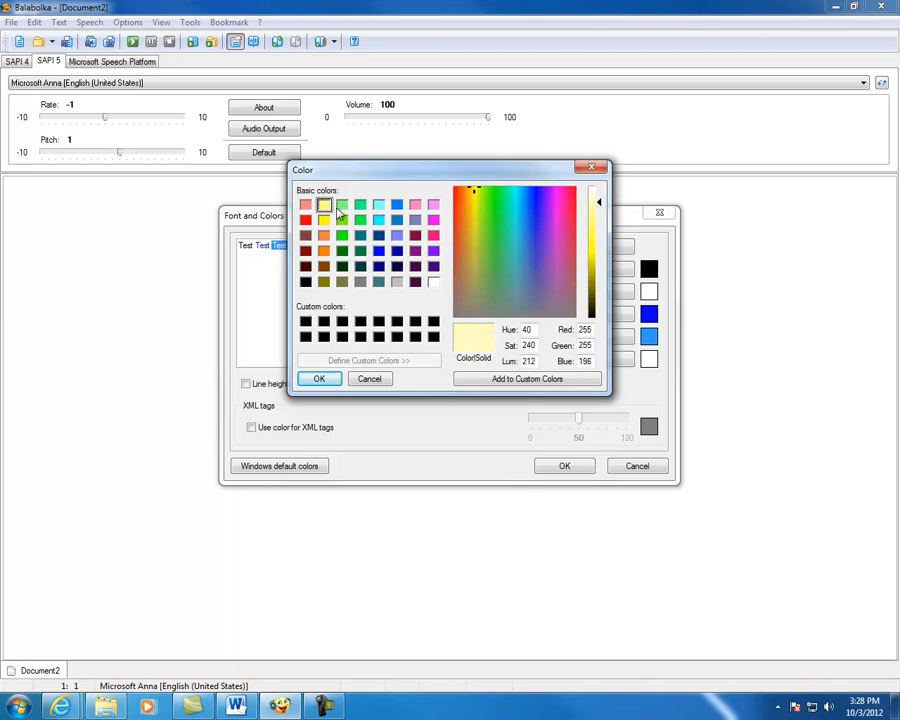
- Set the background color to the light green basic color, lightened to a luminosity of about 204
left_click(342, 205)
left_click_drag(599, 219, 599, 203)
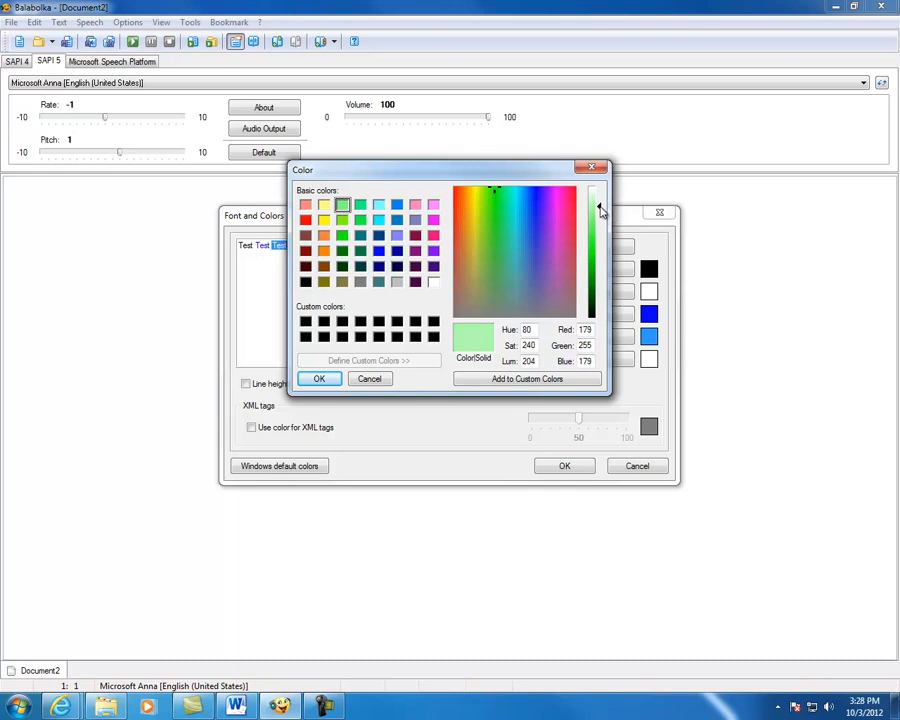
left_click(319, 379)
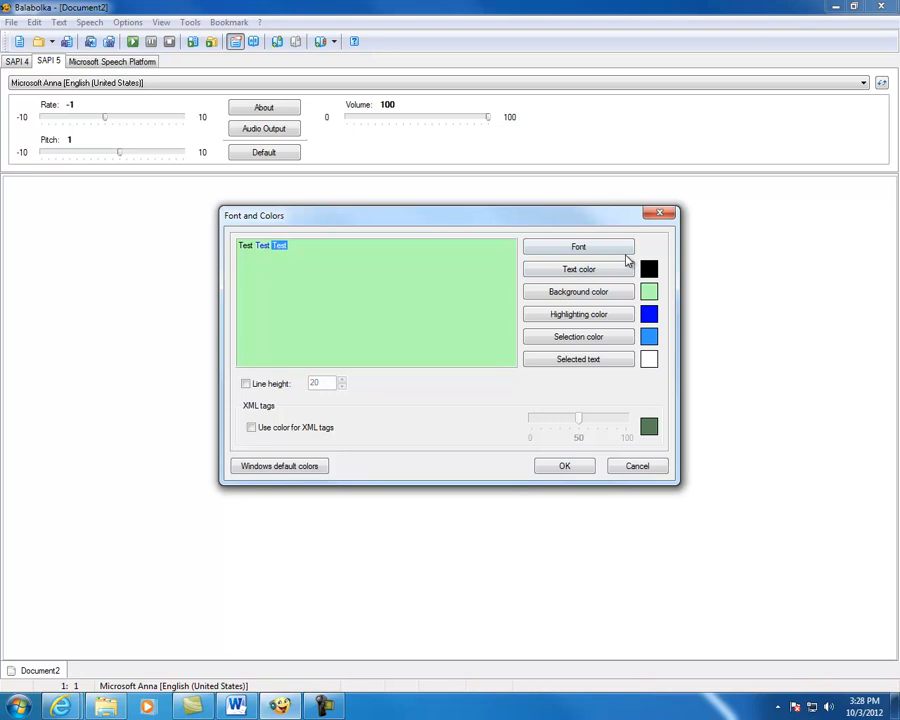
- Keep pure blue as the highlighting color and apply the font and color settings to the editor
left_click(651, 319)
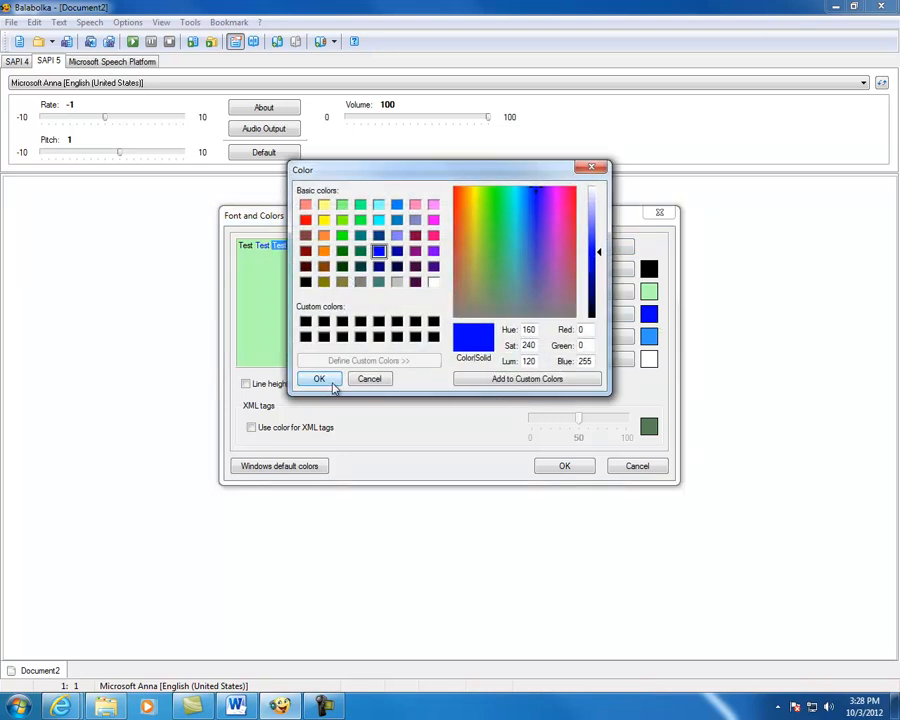
left_click(331, 384)
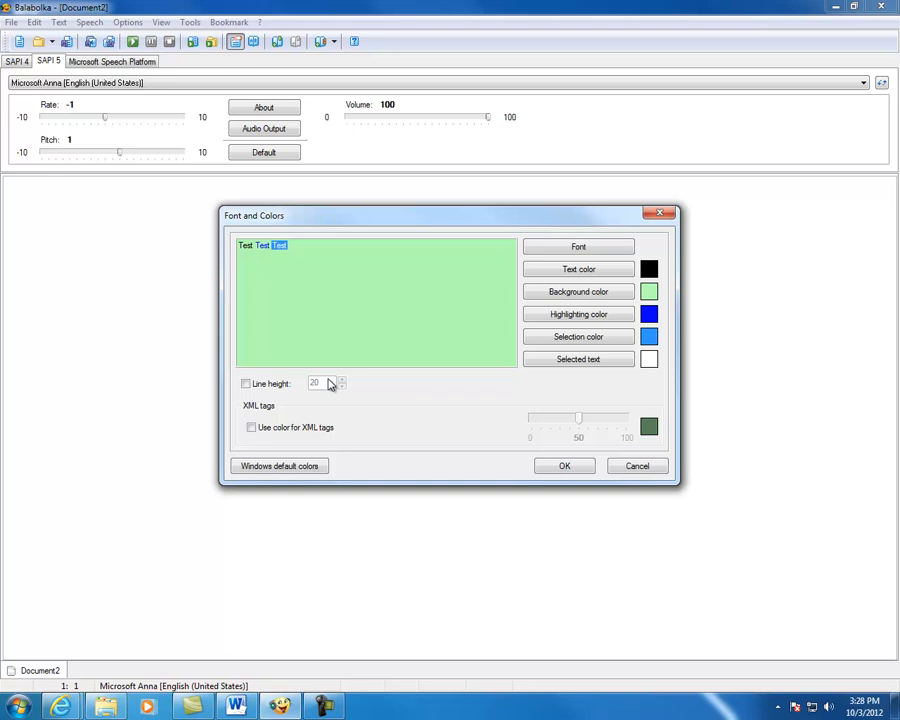
left_click(580, 467)
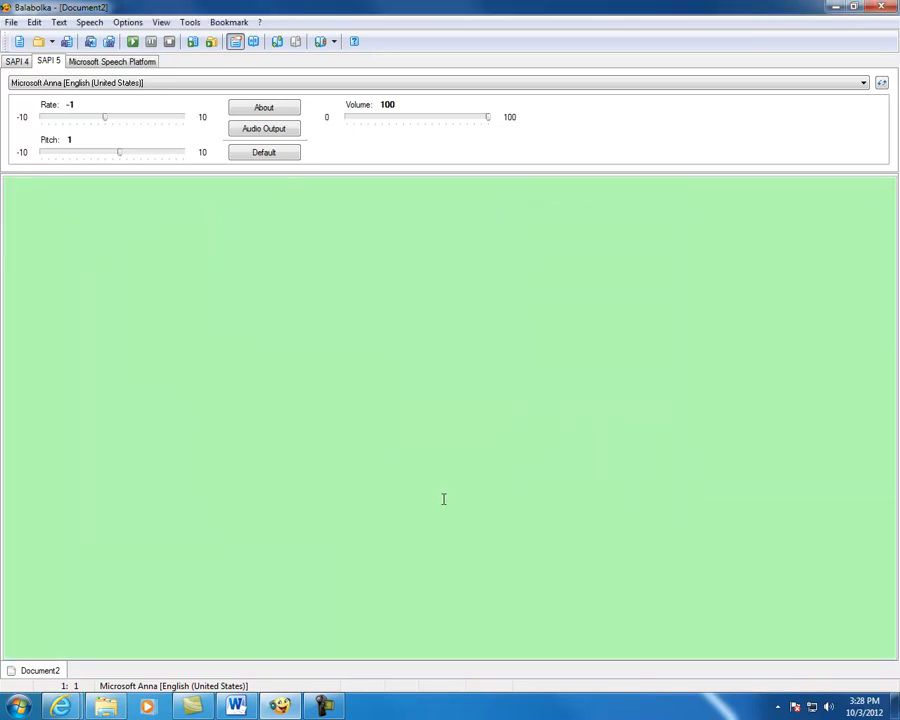
- Open Document1 from the Documents library and read its opening lines aloud, stopping the speech during the NOTICE paragraph
left_click(8, 21)
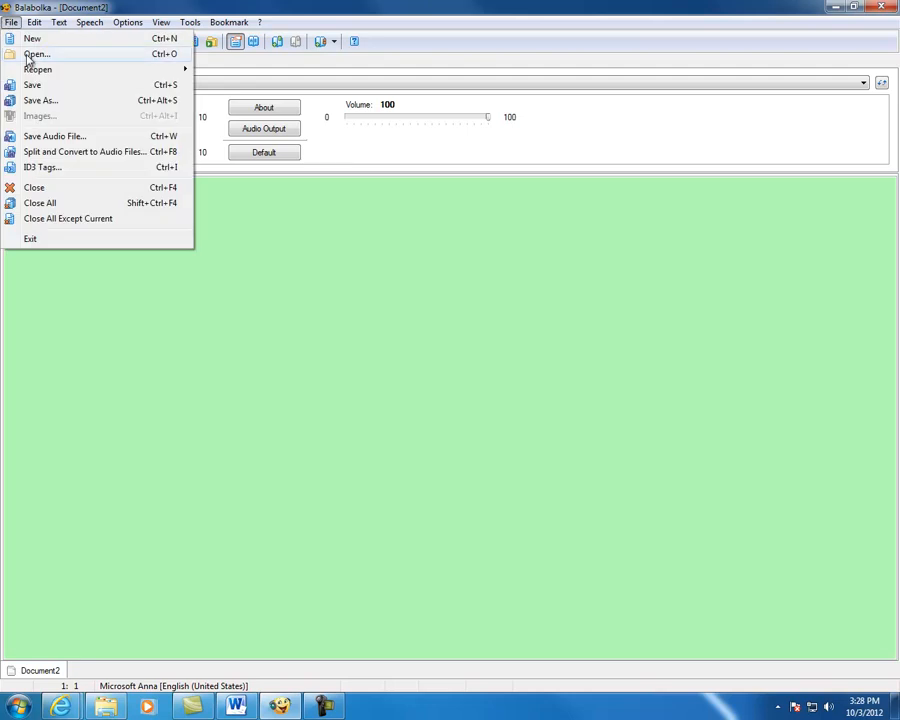
left_click(33, 54)
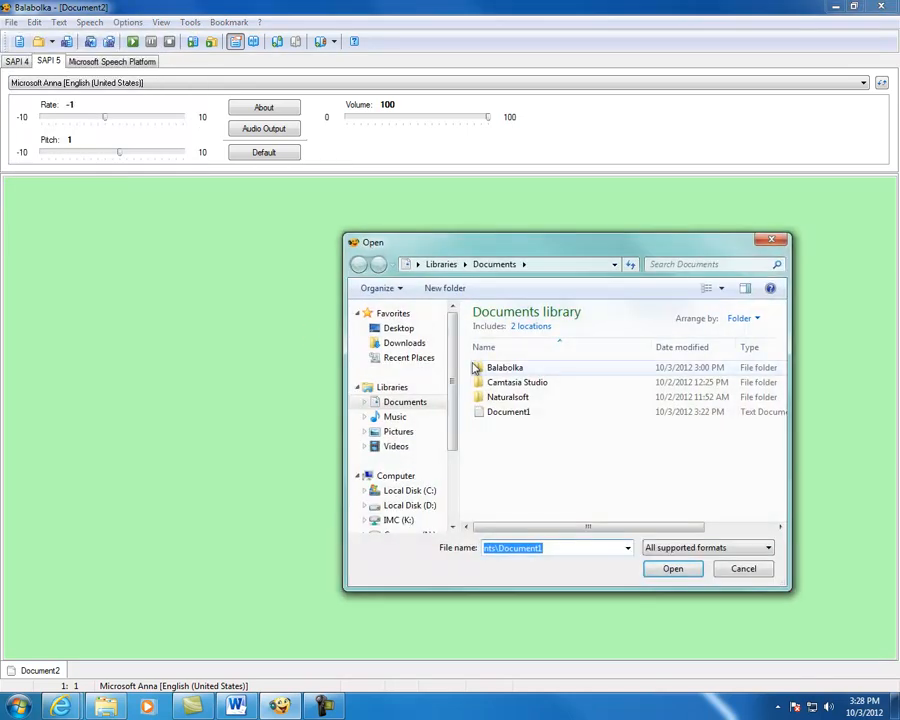
double_click(531, 415)
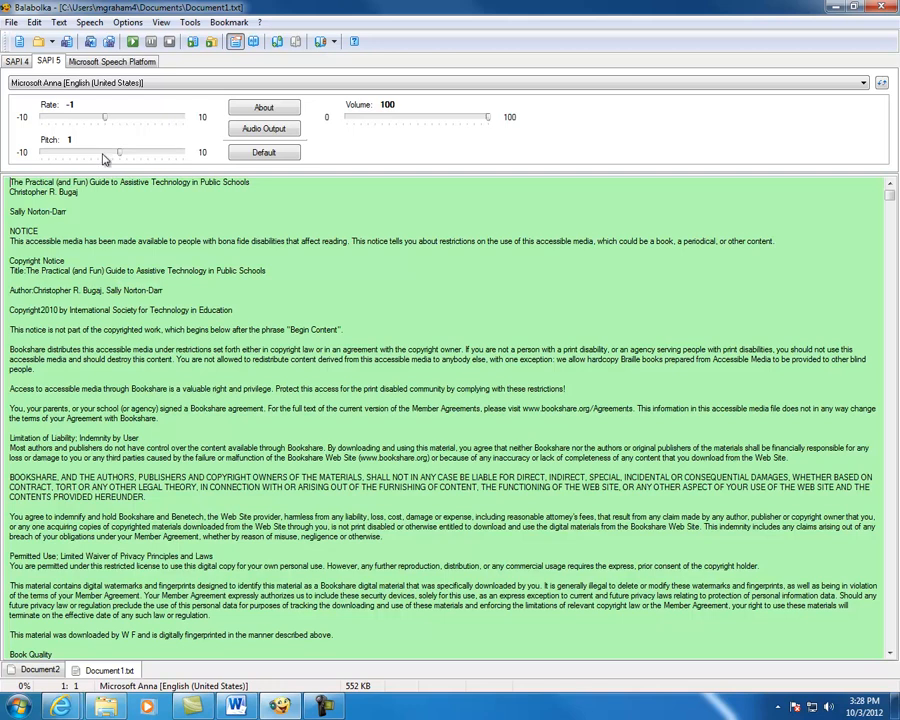
left_click(132, 41)
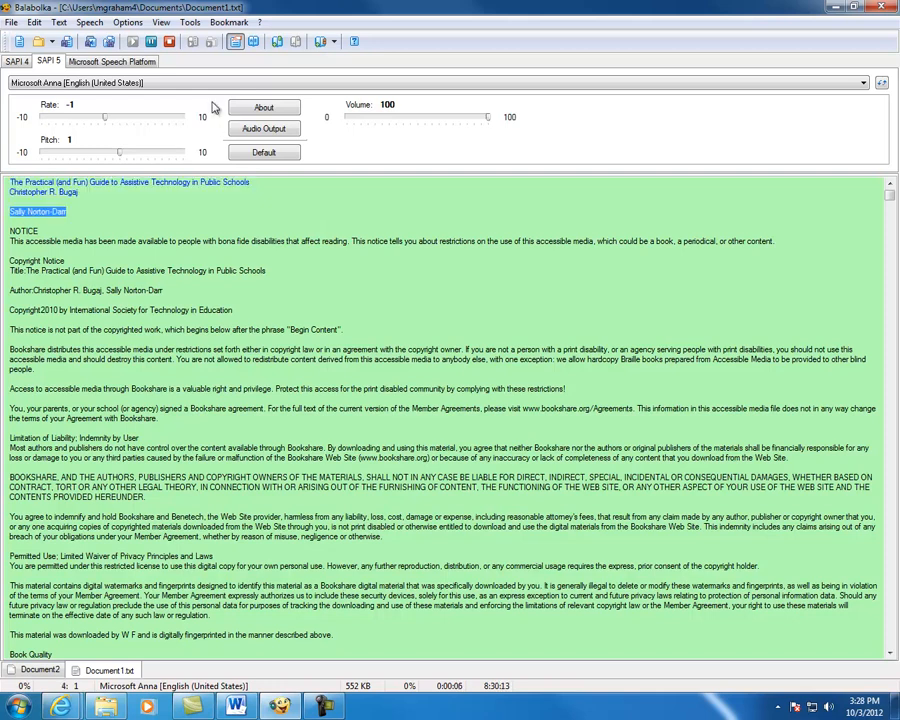
left_click(170, 43)
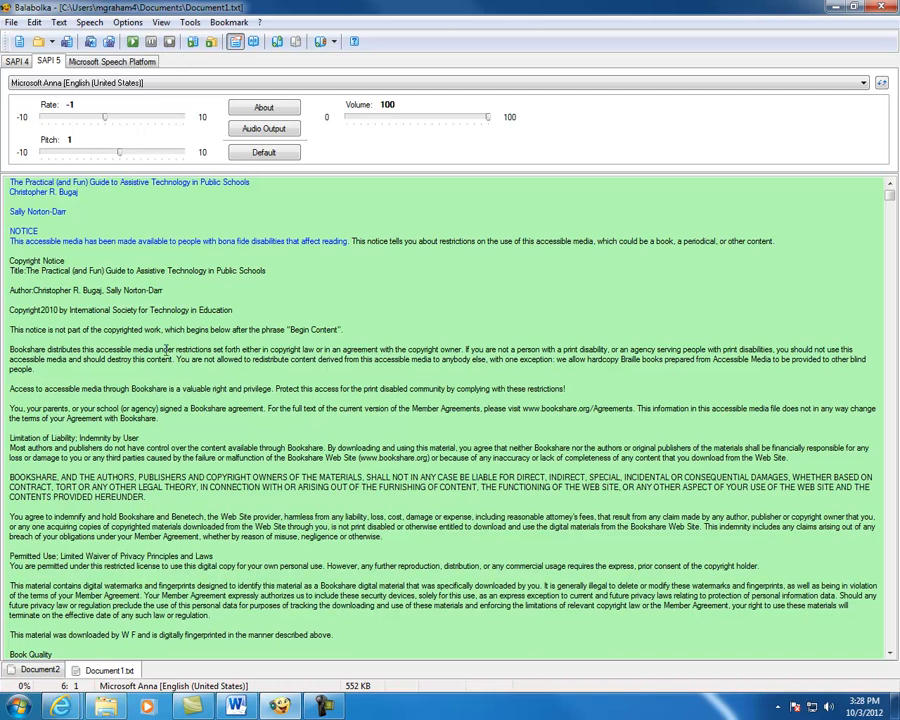
- Read aloud from the page 32 paragraph starting "Another method used by some systems", then stop the speech
scroll(166, 515, "down", 15)
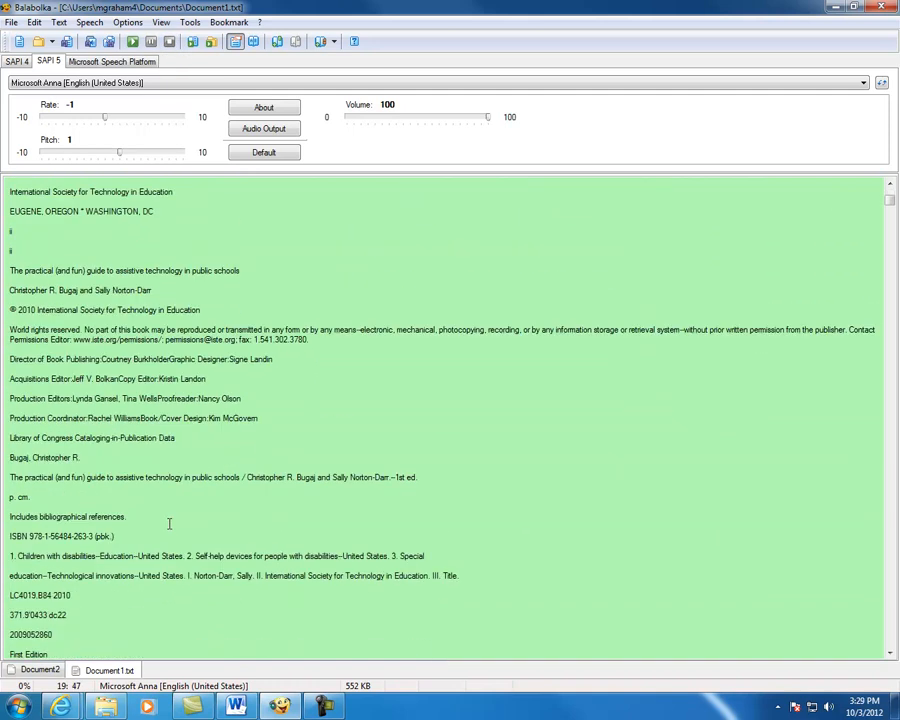
scroll(169, 521, "down", 20)
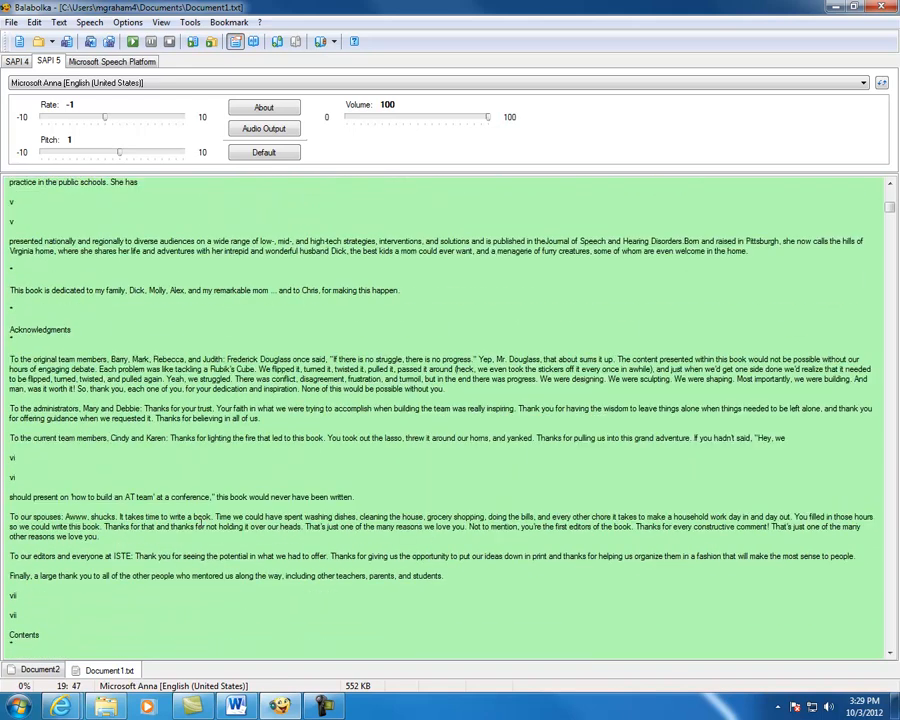
scroll(201, 523, "down", 3)
left_click_drag(889, 212, 889, 281)
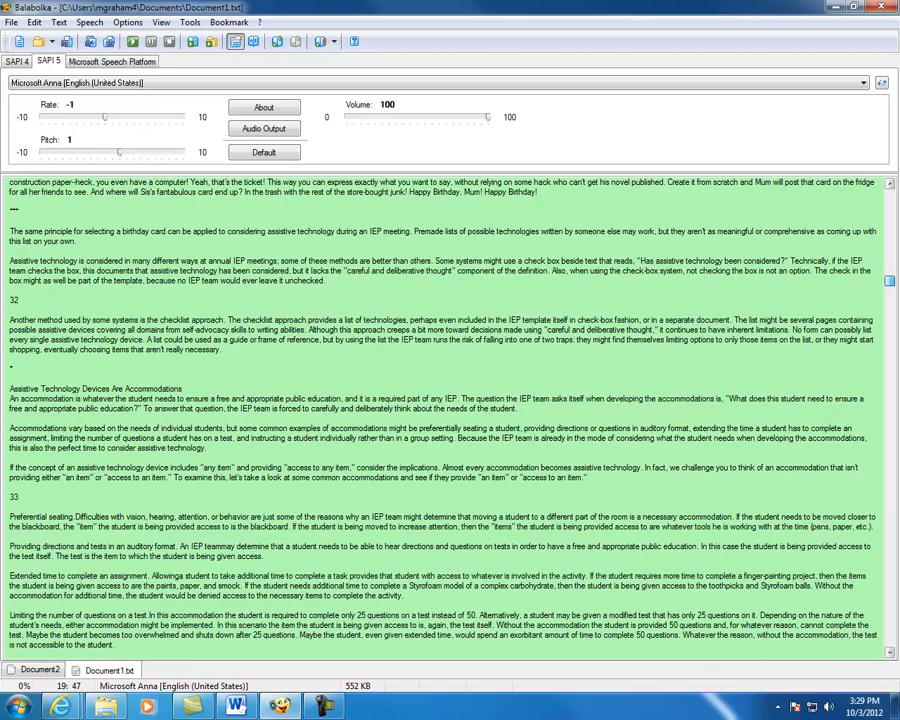
left_click(12, 321)
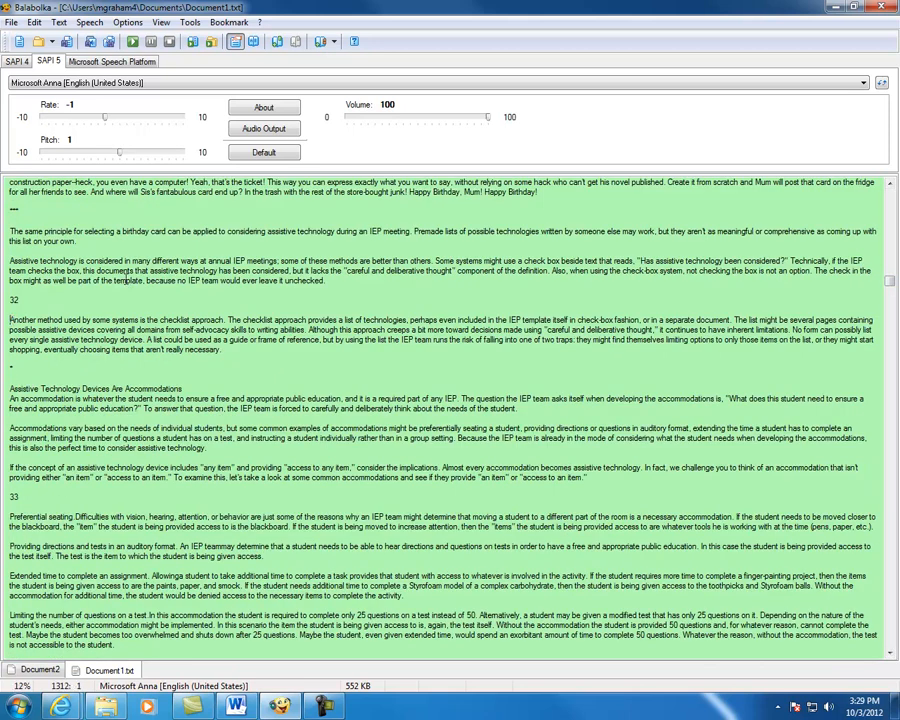
left_click(133, 42)
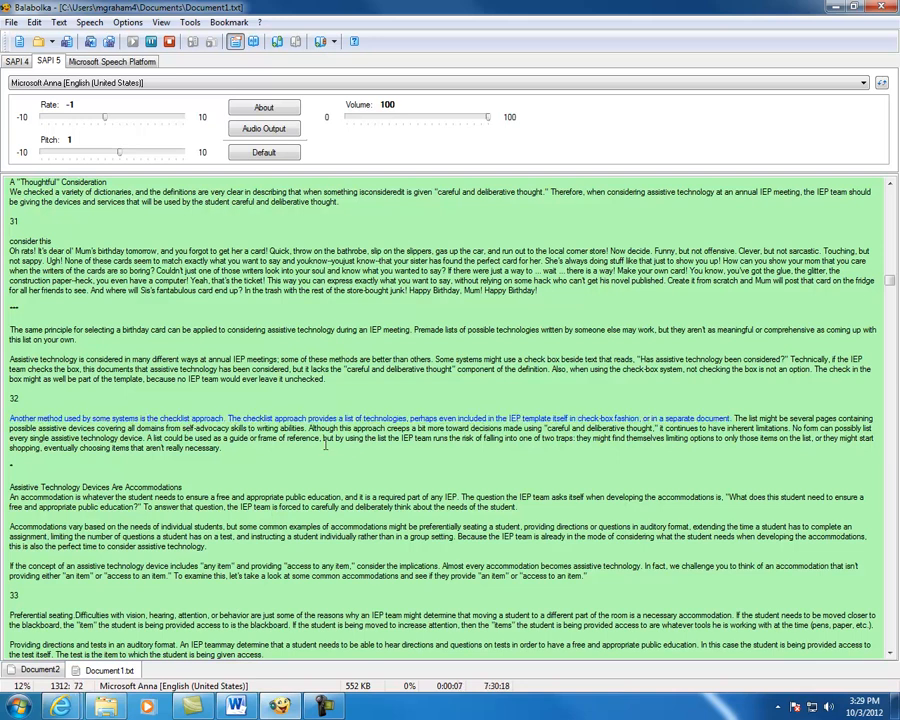
left_click(171, 43)
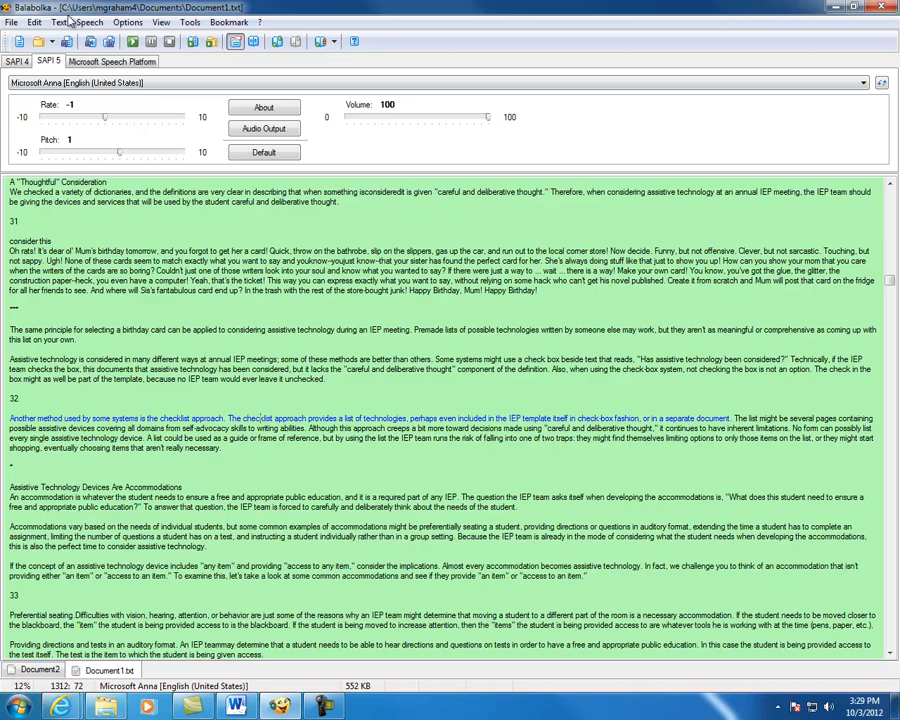
- Preview the replacement pronunciation of "checklist" in Pronunciation Correction, then add and save it as a rule
left_click(33, 23)
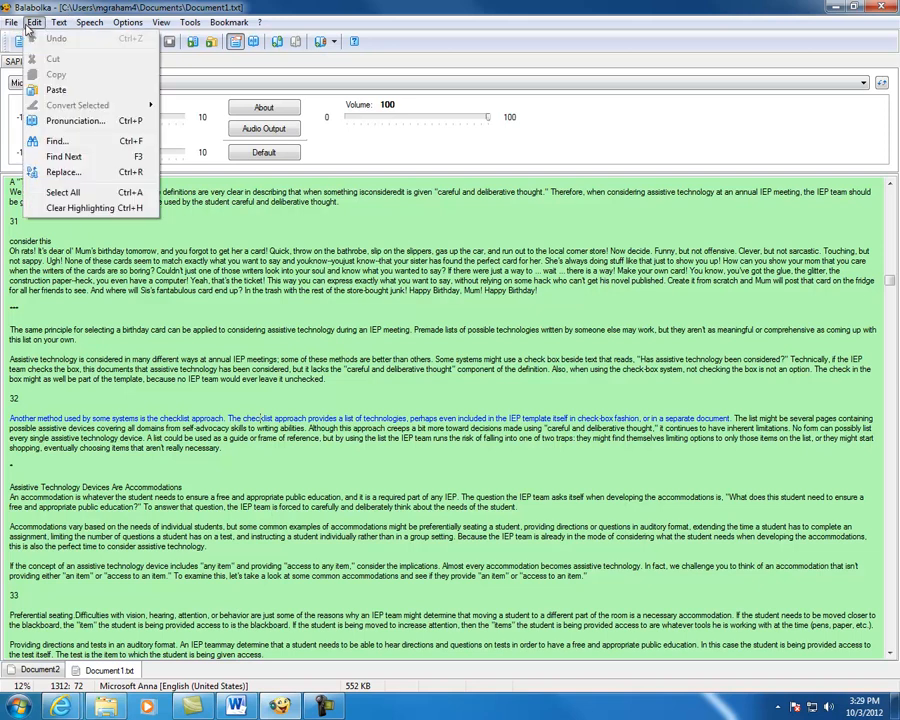
left_click(75, 120)
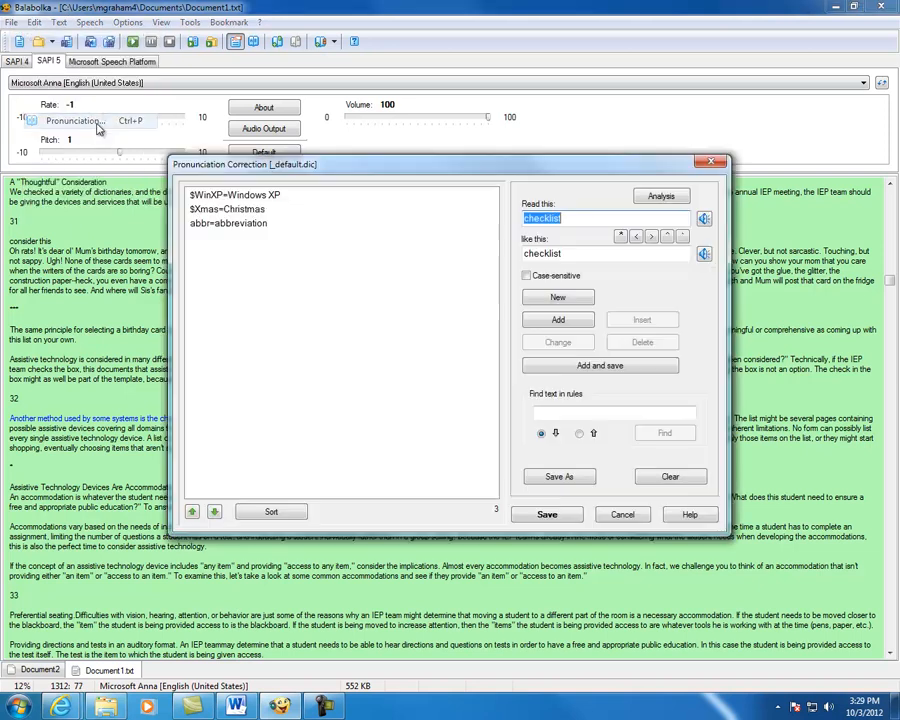
left_click(552, 255)
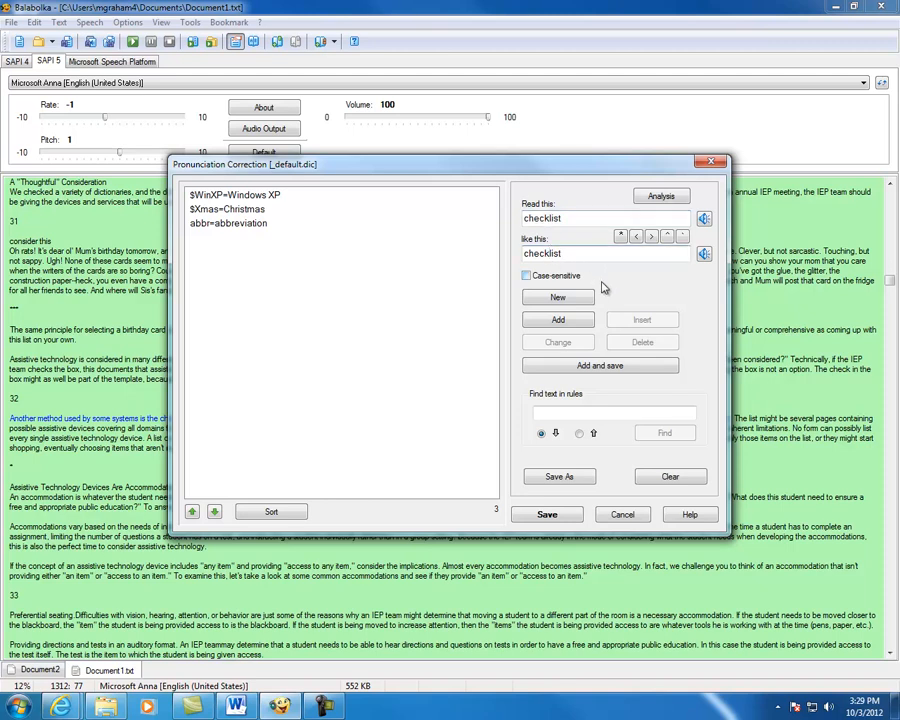
left_click(703, 258)
left_click(587, 368)
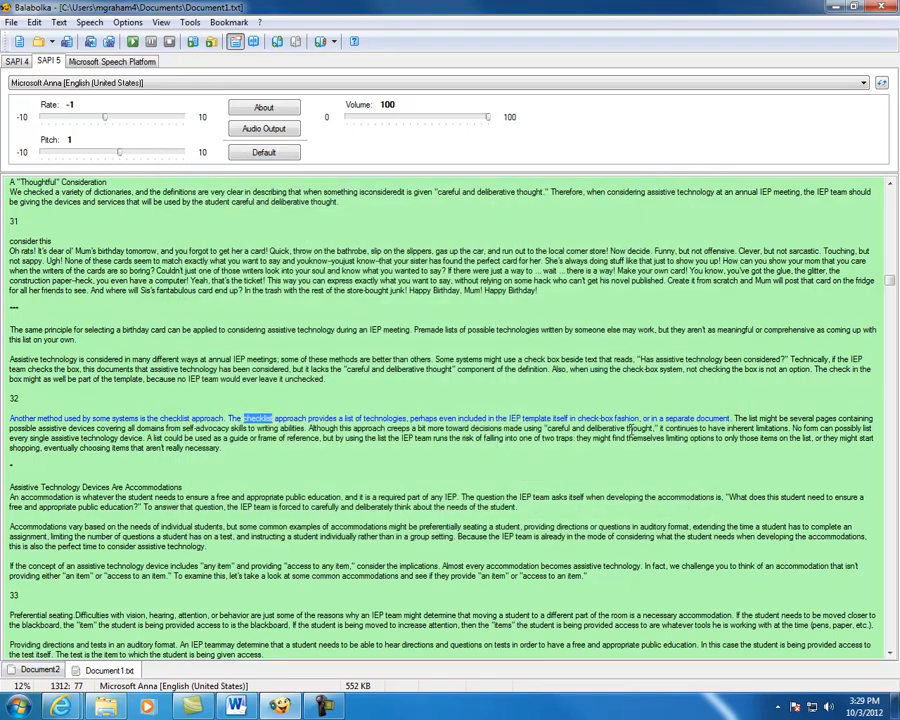
- Read aloud from the sentence starting "The checklist approach provides", then stop the speech
left_click(228, 420)
left_click(133, 43)
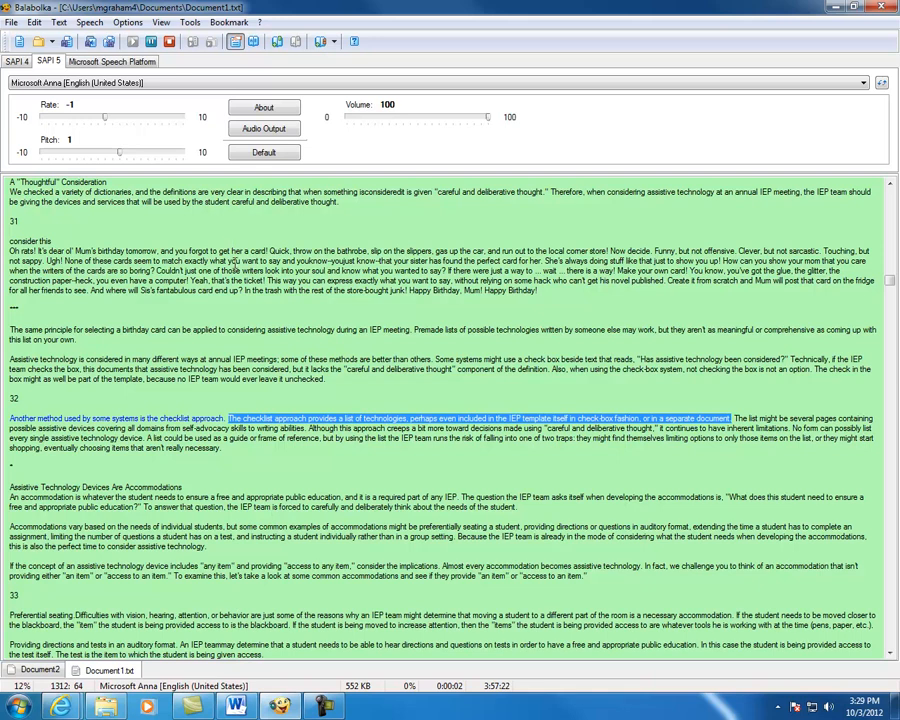
left_click(170, 43)
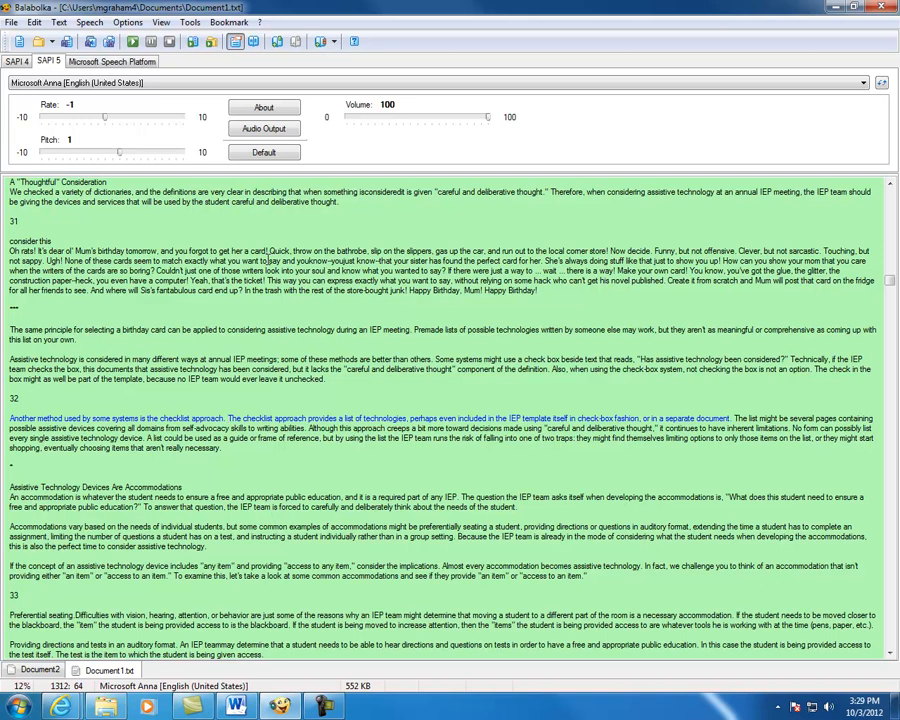
- Run the spell check from the page 32 paragraph, ignoring flagged words such as "checklist", "IEP" and "assistive"
left_click(16, 23)
mouse_move(37, 29)
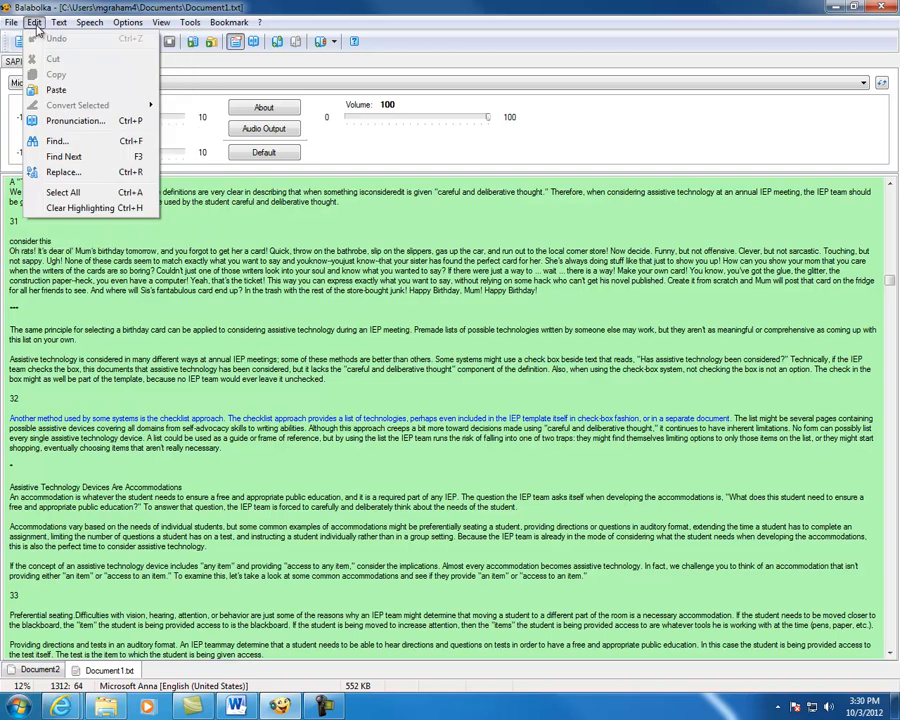
mouse_move(65, 30)
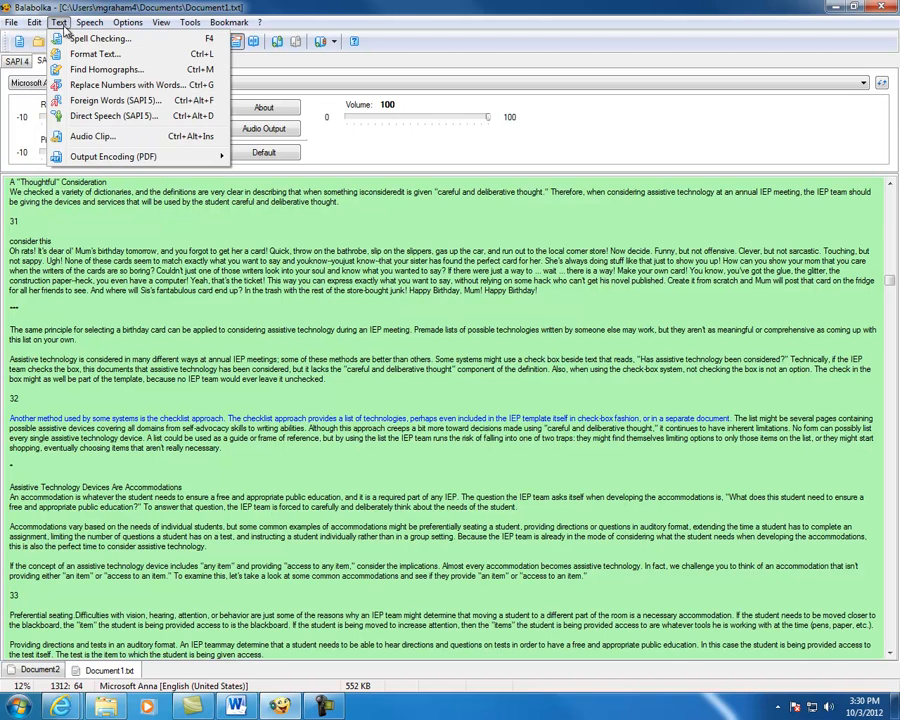
left_click(95, 38)
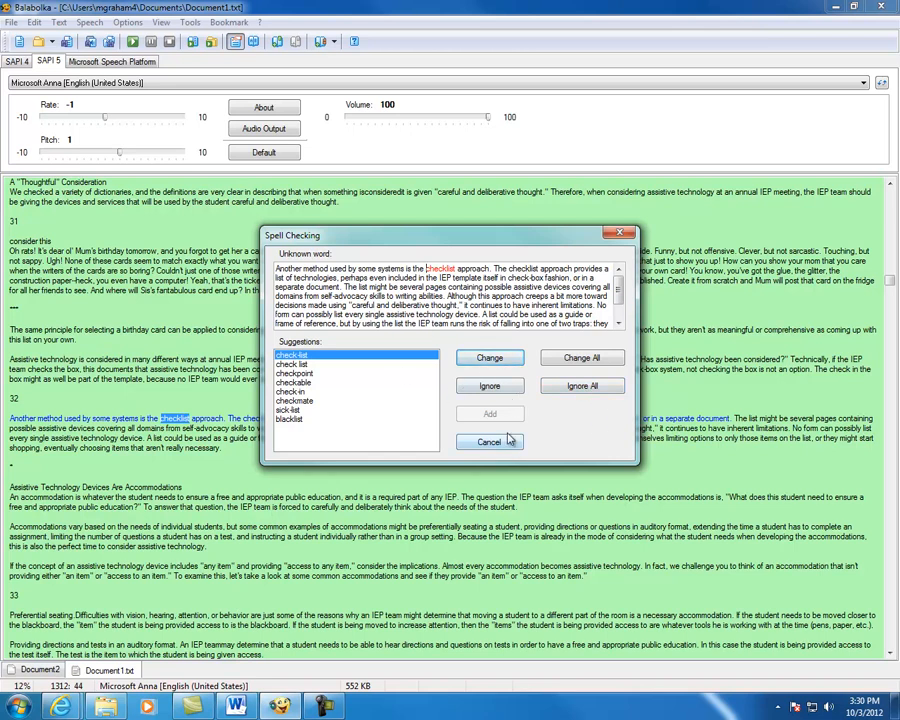
left_click(507, 394)
left_click(509, 395)
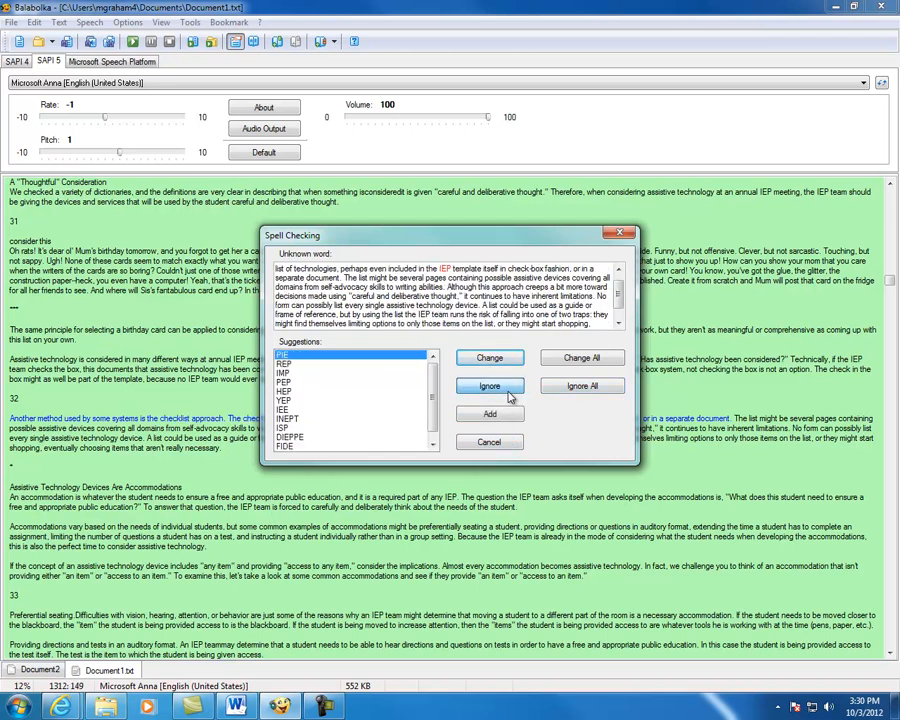
left_click(509, 395)
left_click(509, 394)
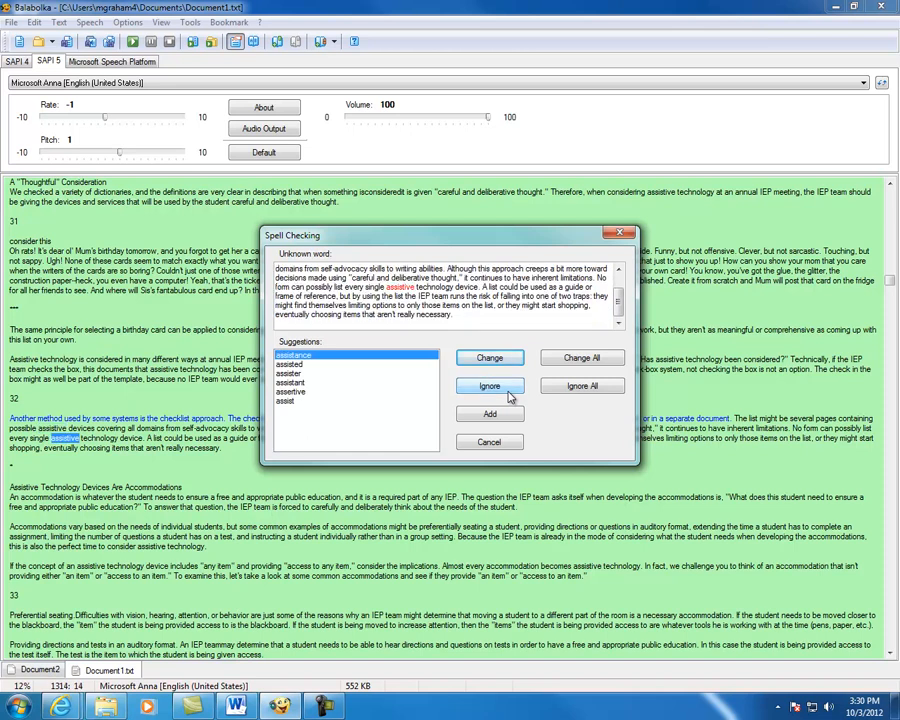
left_click(509, 394)
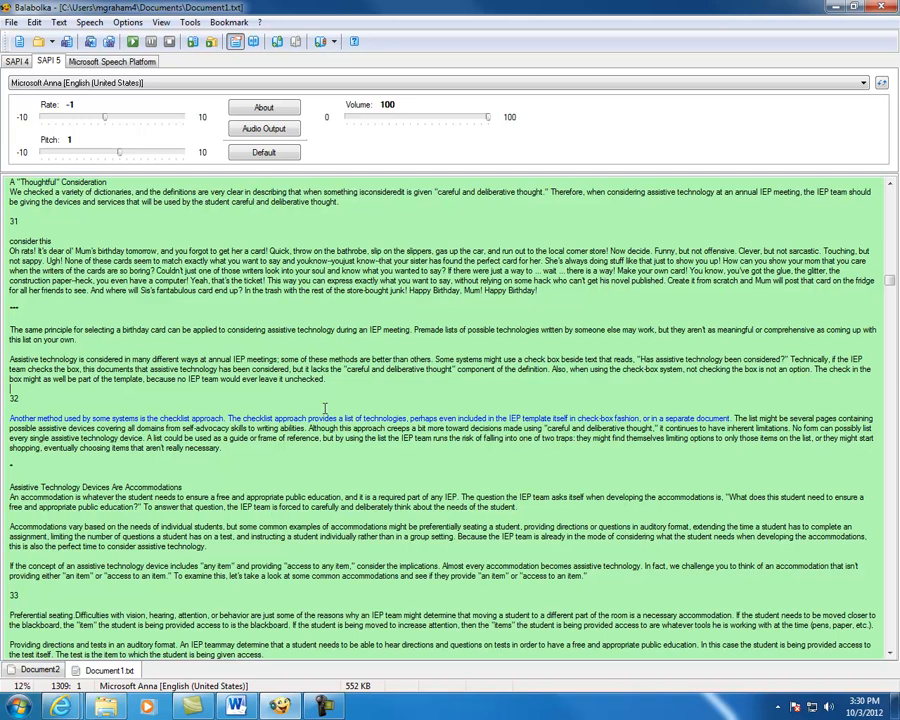
- Find page number 55 in the document and close the search
key("ctrl+f")
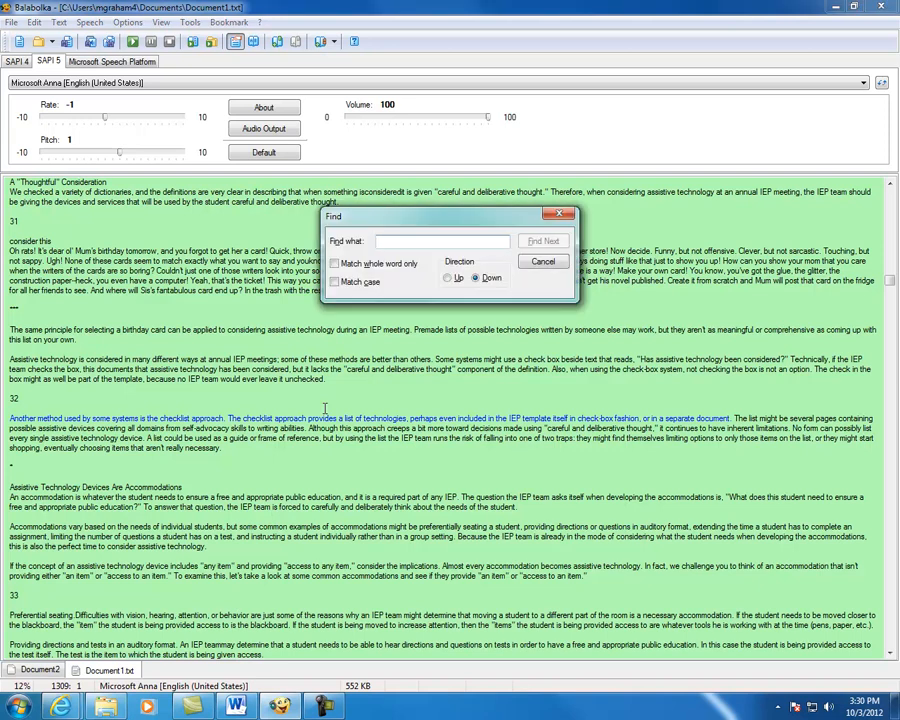
type("a")
key("BackSpace")
type("55")
left_click(543, 241)
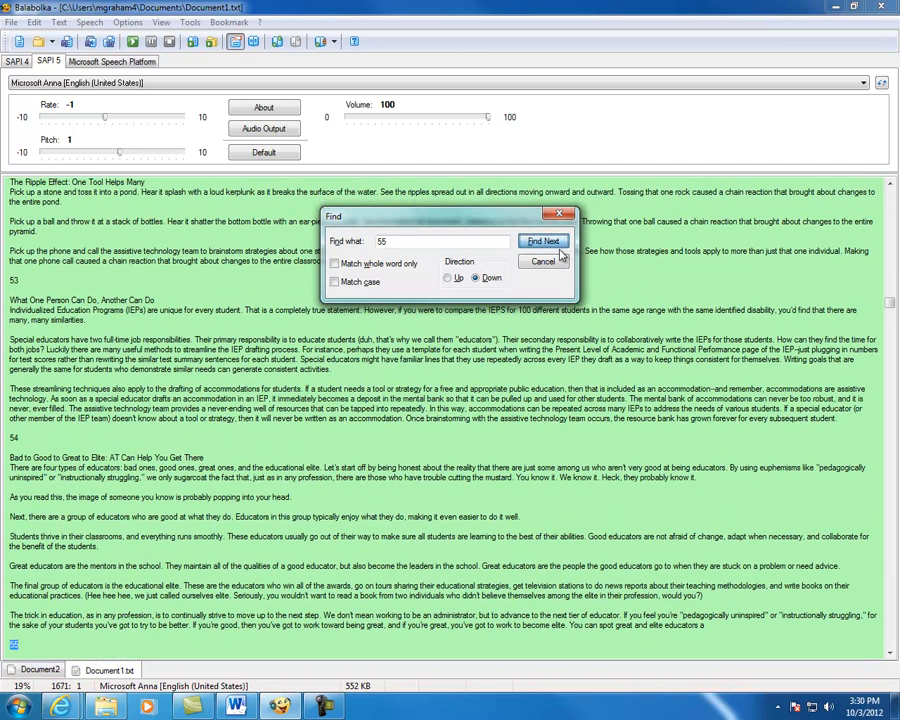
left_click(68, 653)
scroll(70, 635, "down", 4)
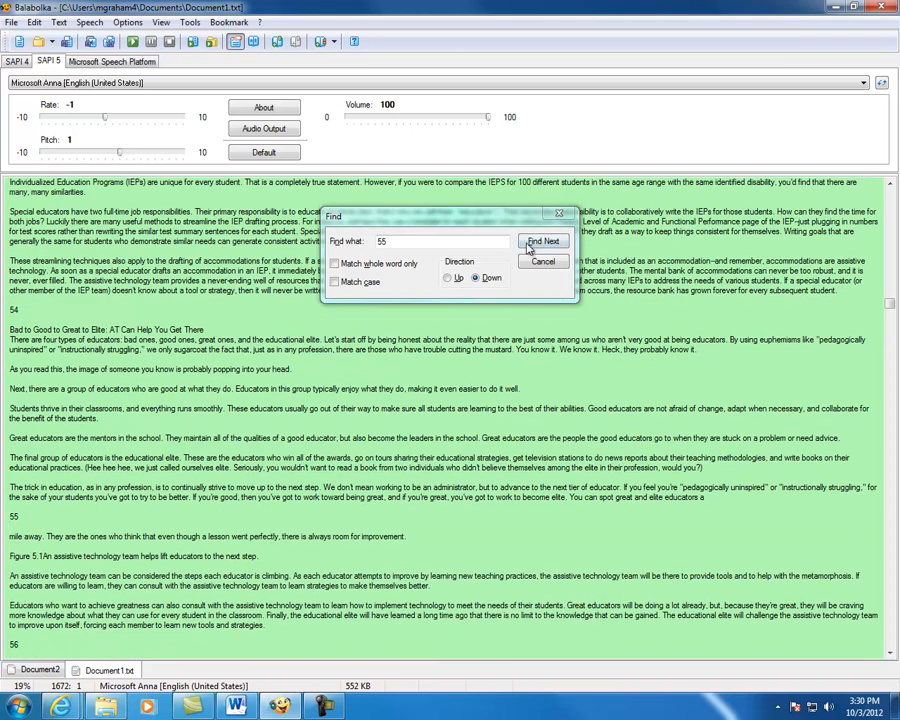
left_click(561, 215)
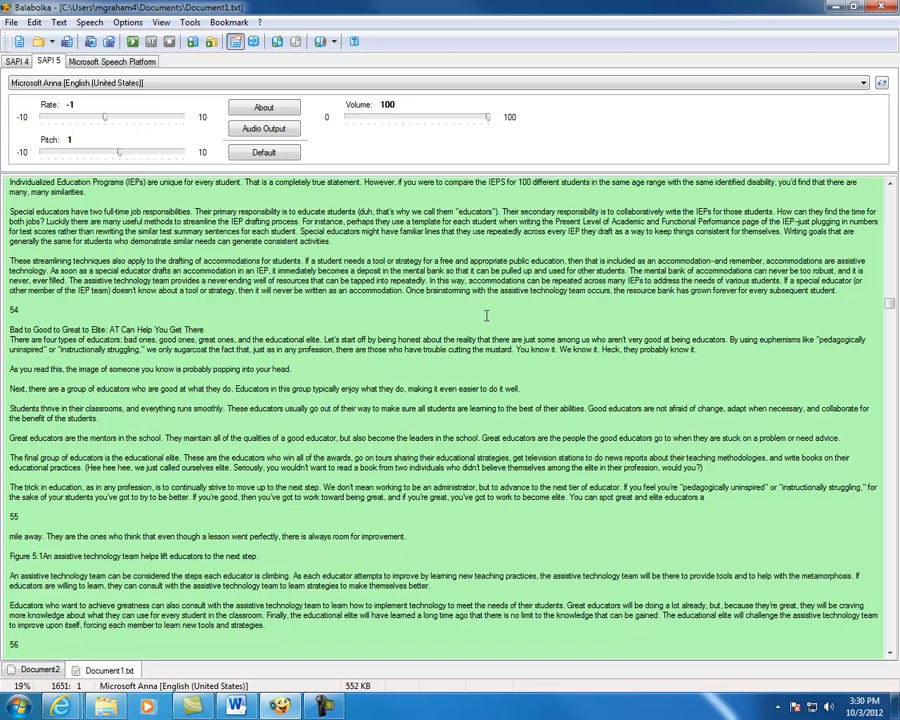
- View the find-and-replace fields and close them without replacing any text
key("ctrl+h")
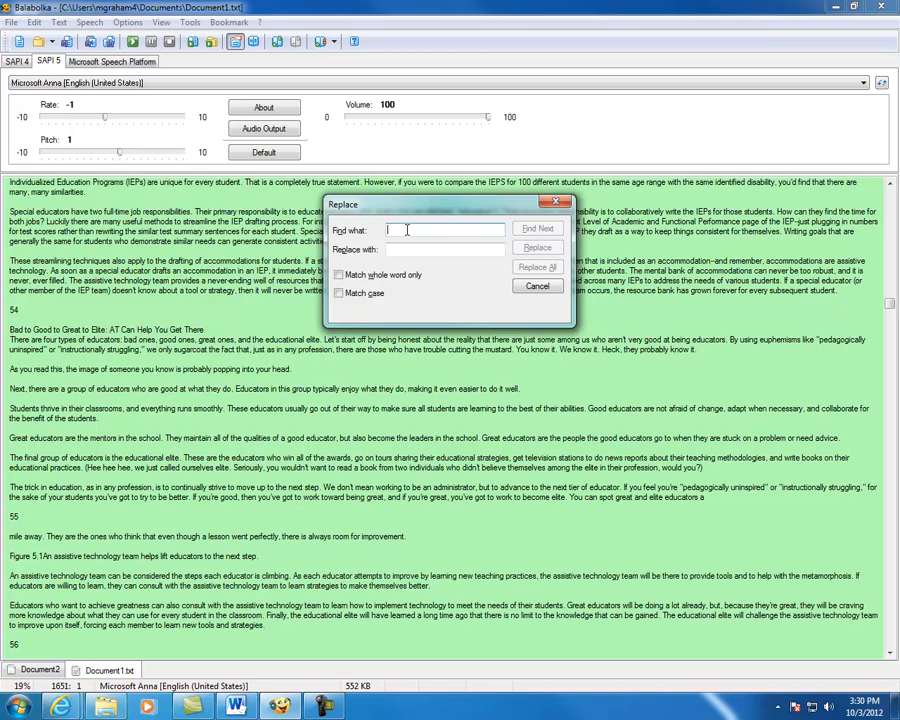
left_click(407, 250)
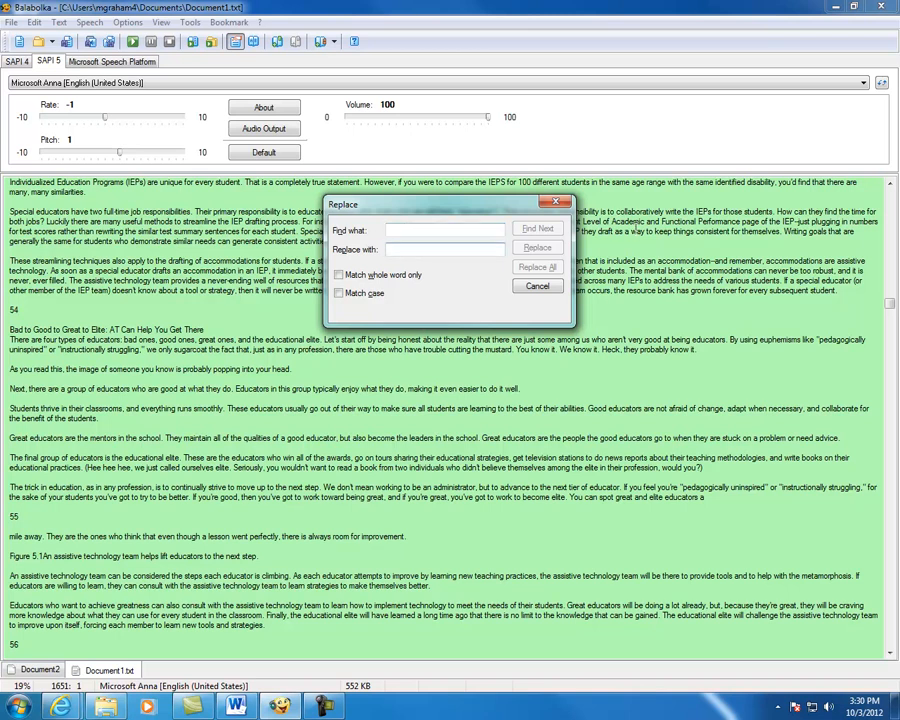
left_click(556, 202)
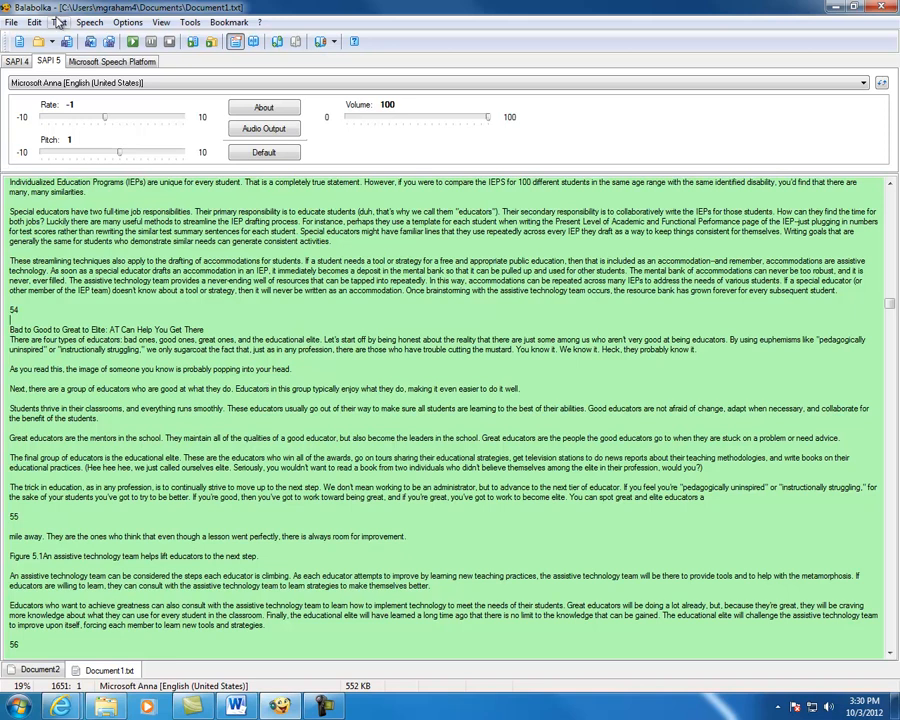
- Return to the beginning of the document and place the cursor at the end of the NOTICE heading
left_click(10, 22)
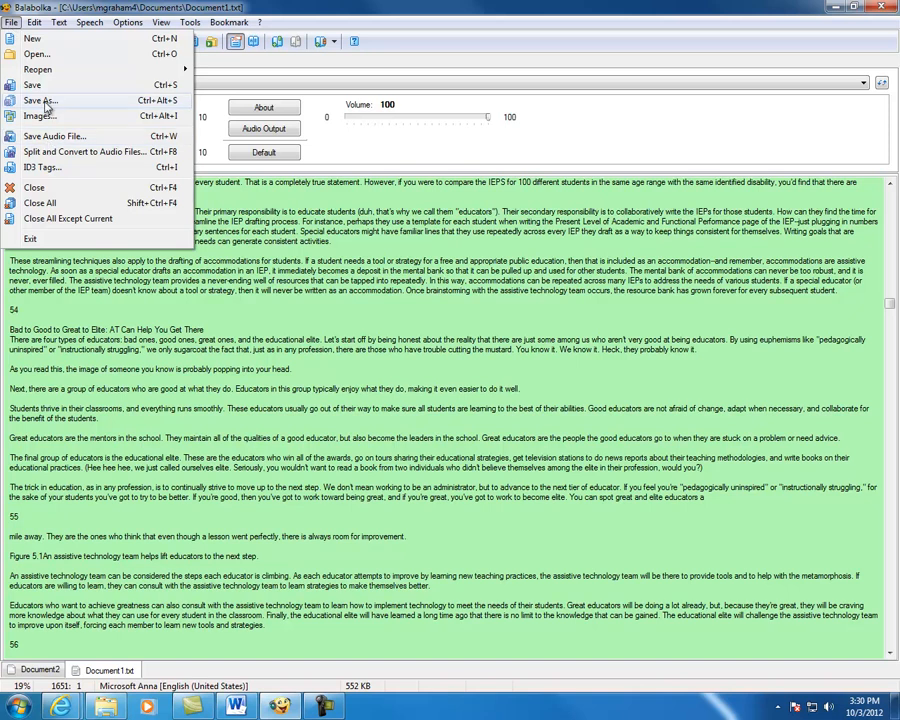
left_click(220, 182)
scroll(440, 292, "up", 5)
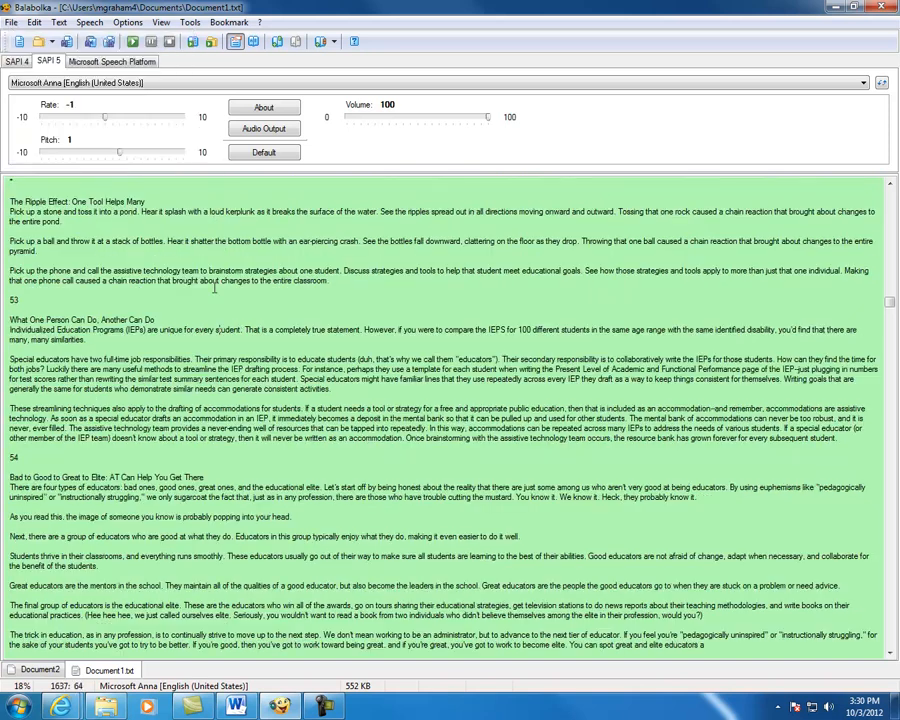
scroll(626, 220, "up", 10)
left_click_drag(886, 250, 888, 194)
left_click(98, 232)
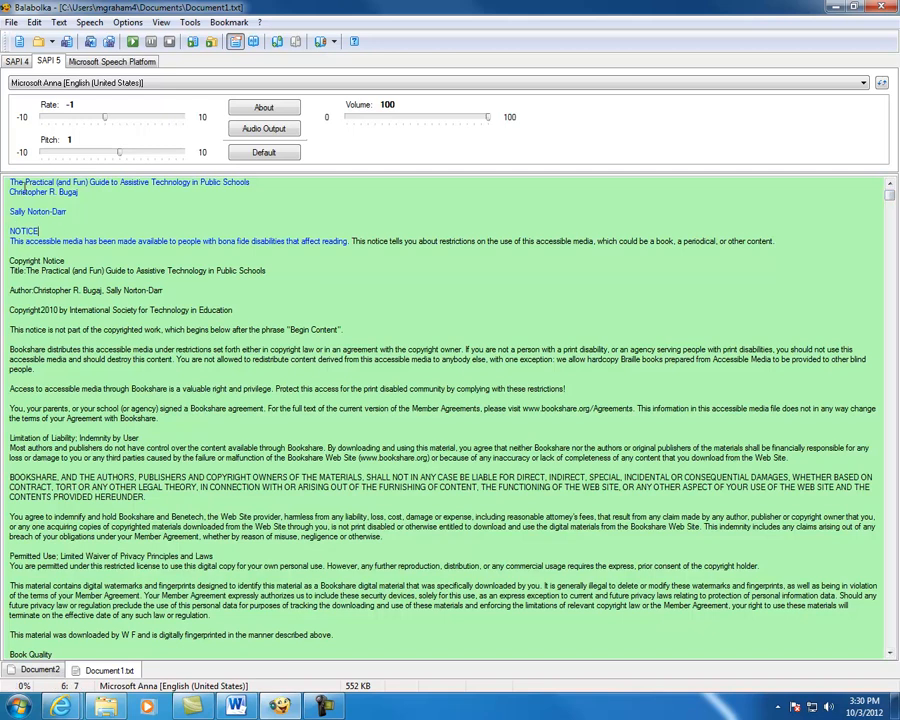
- View the bookmark commands, browse the opening pages and return to the start of the document
left_click(228, 23)
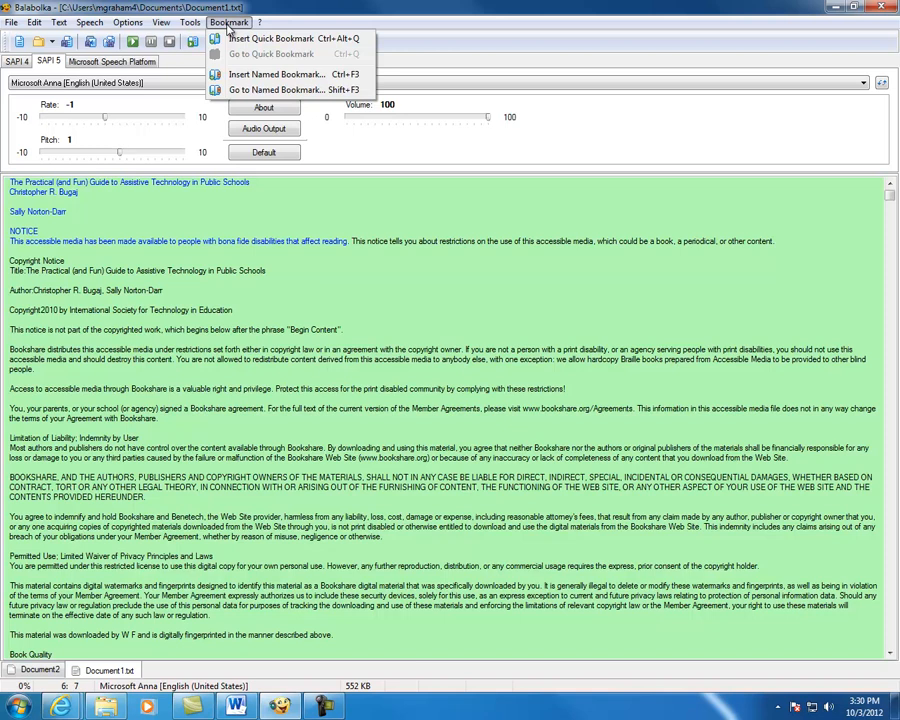
left_click(168, 525)
scroll(168, 520, "down", 12)
scroll(168, 510, "down", 15)
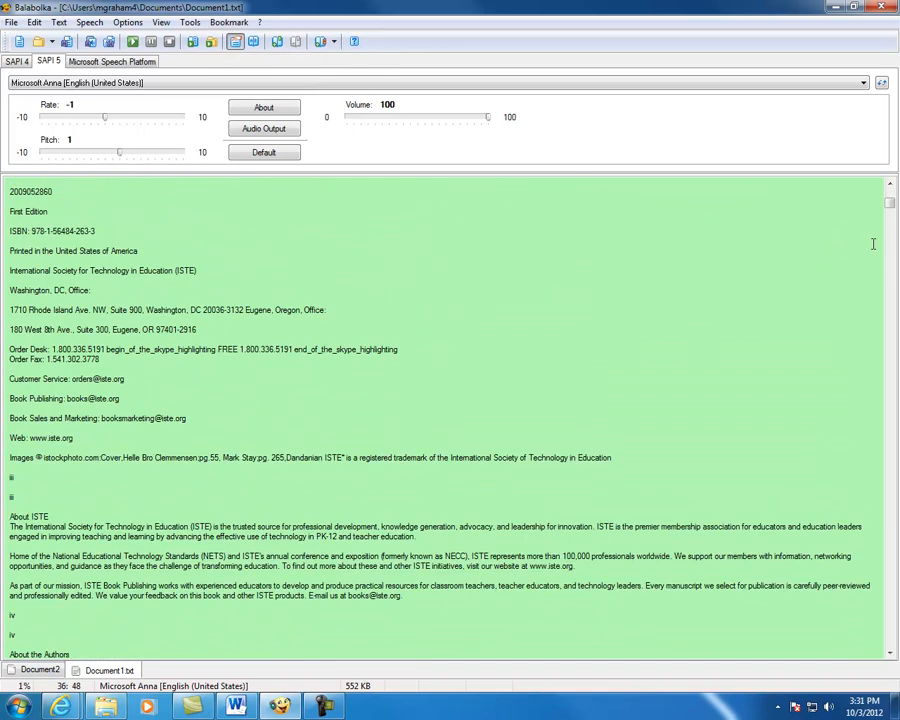
mouse_move(890, 203)
left_mouse_down()
mouse_move(896, 652)
mouse_move(892, 202)
left_mouse_up()
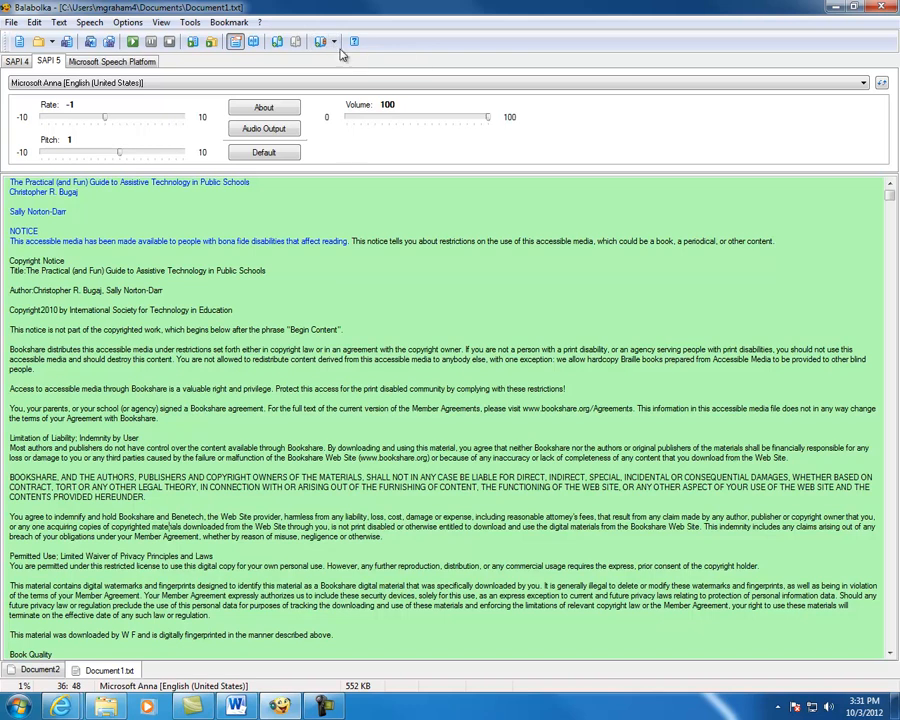
- Place the cursor before the "You agree to indemnify" paragraph, view the new named bookmark prompt and cancel it
scroll(32, 397, "down", 3)
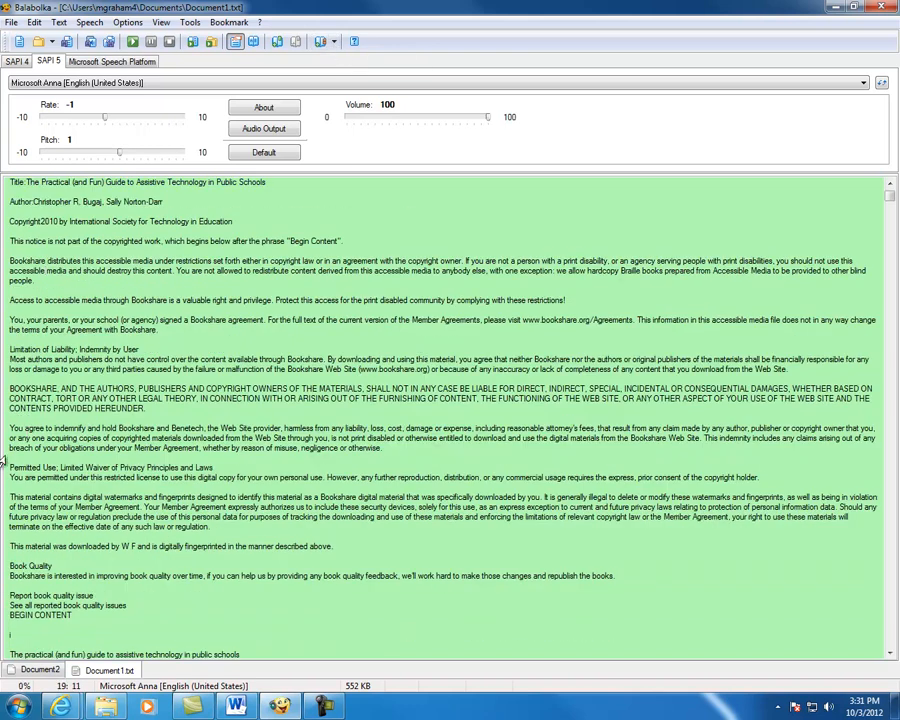
left_click(12, 429)
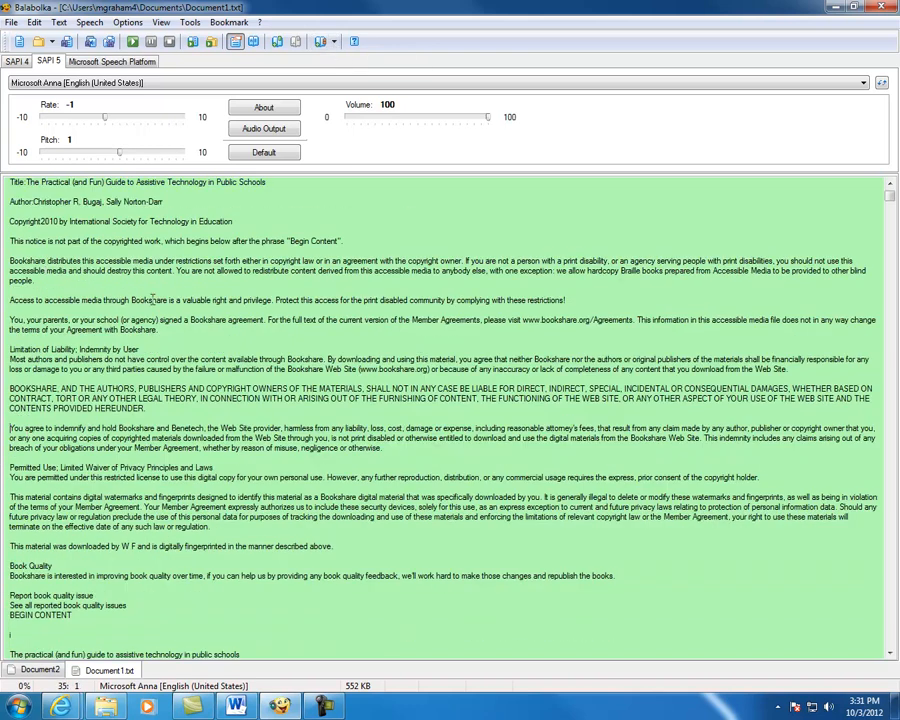
left_click(320, 42)
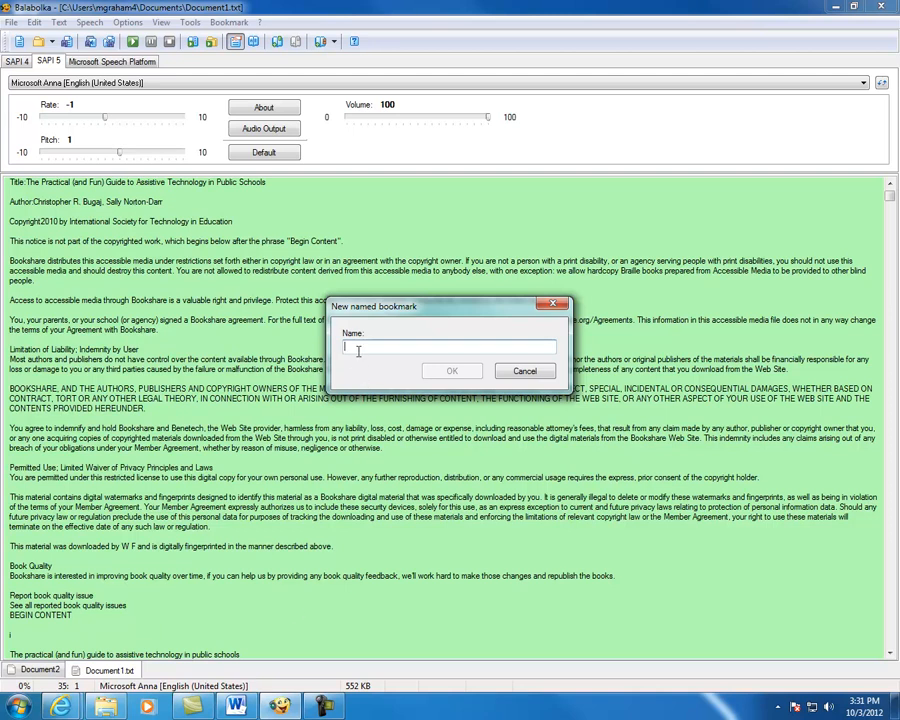
left_click(523, 372)
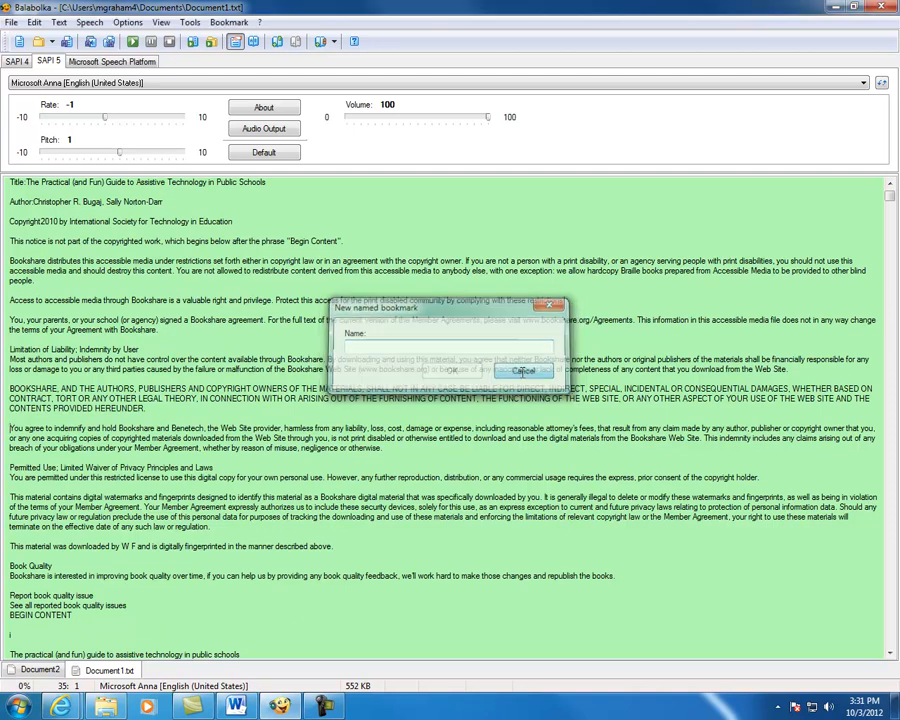
- Start splitting and converting the document to audio files, with MP3 as the audio file format
left_click(12, 22)
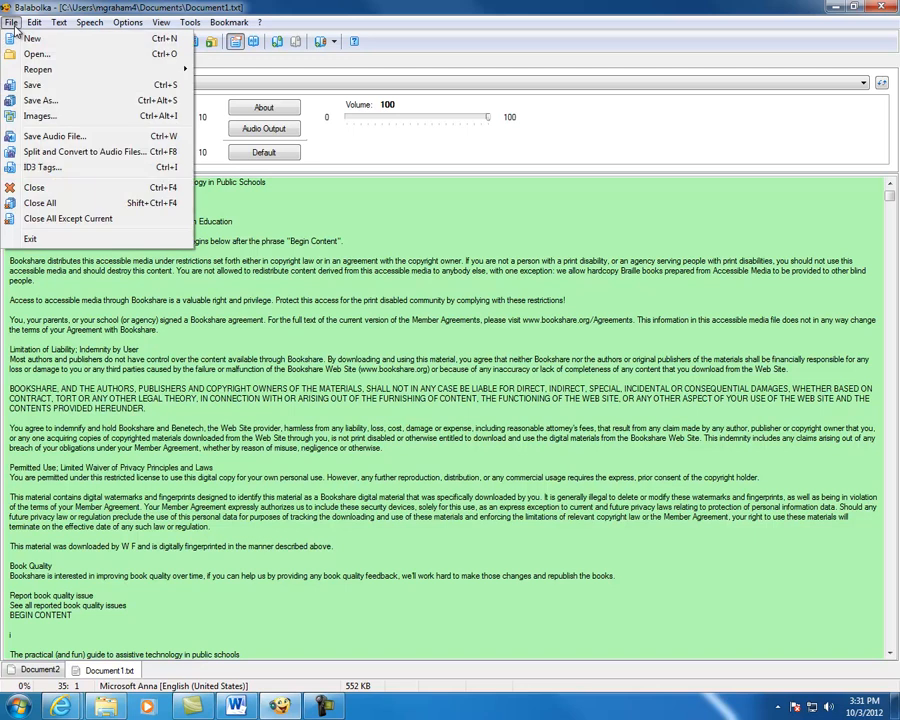
left_click(54, 153)
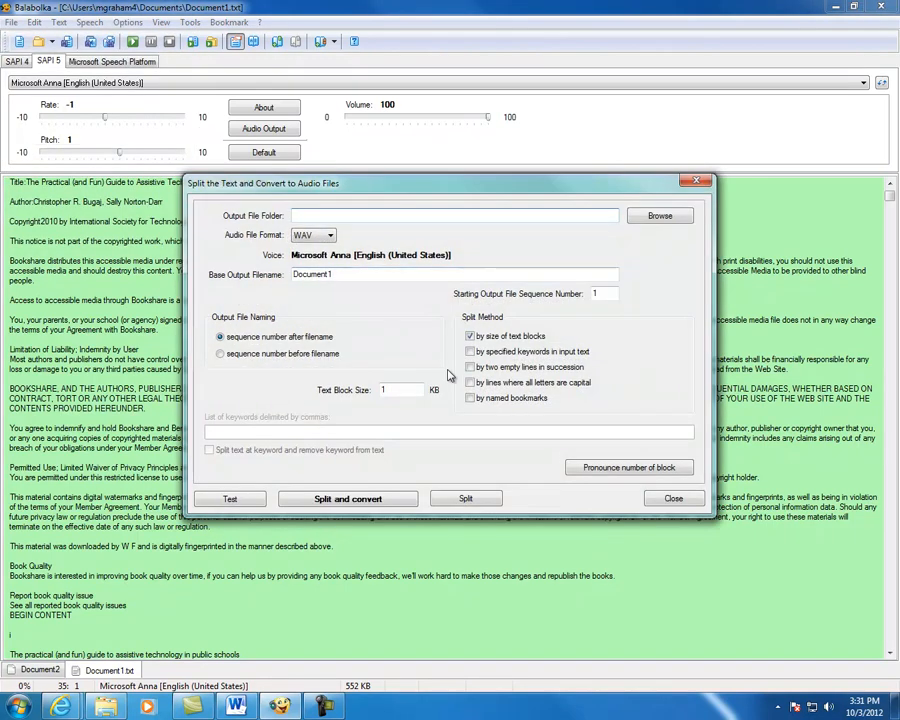
left_click(331, 236)
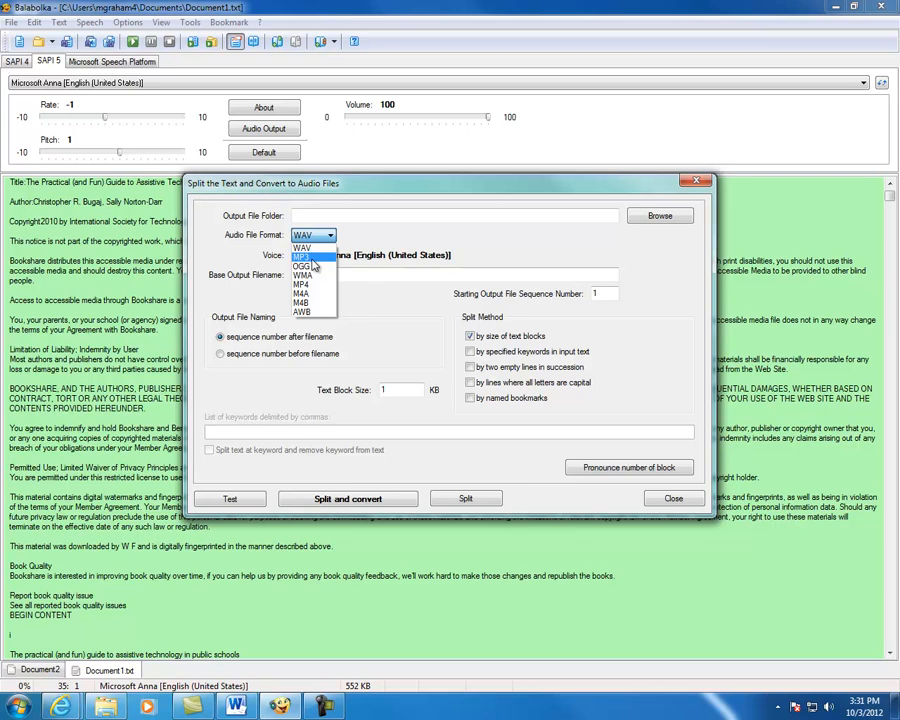
left_click(312, 257)
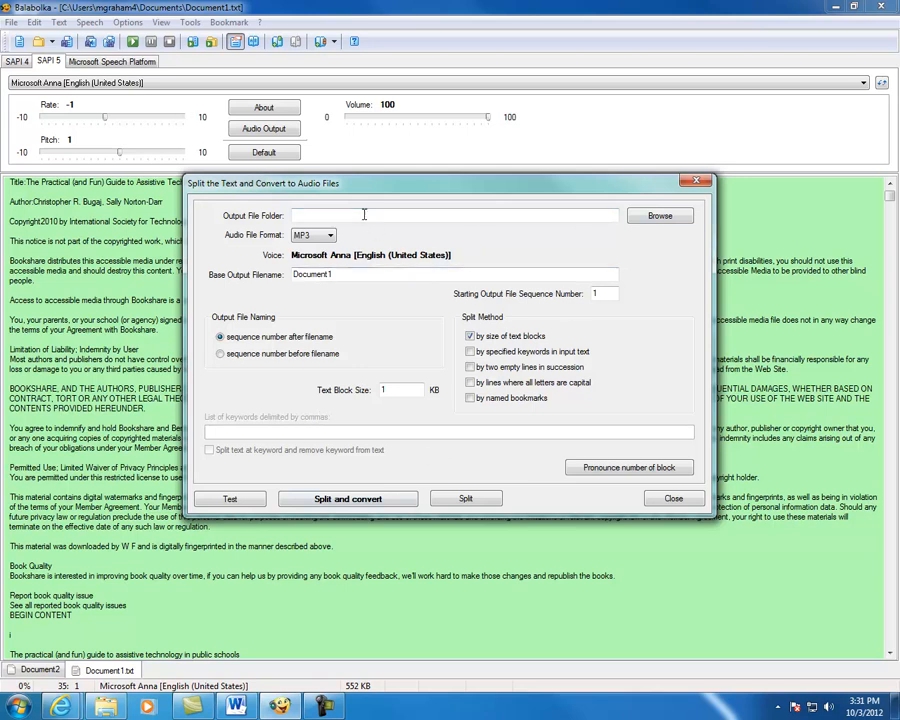
- Set the output folder for the split audio files to My Documents
left_click(349, 500)
left_click(505, 401)
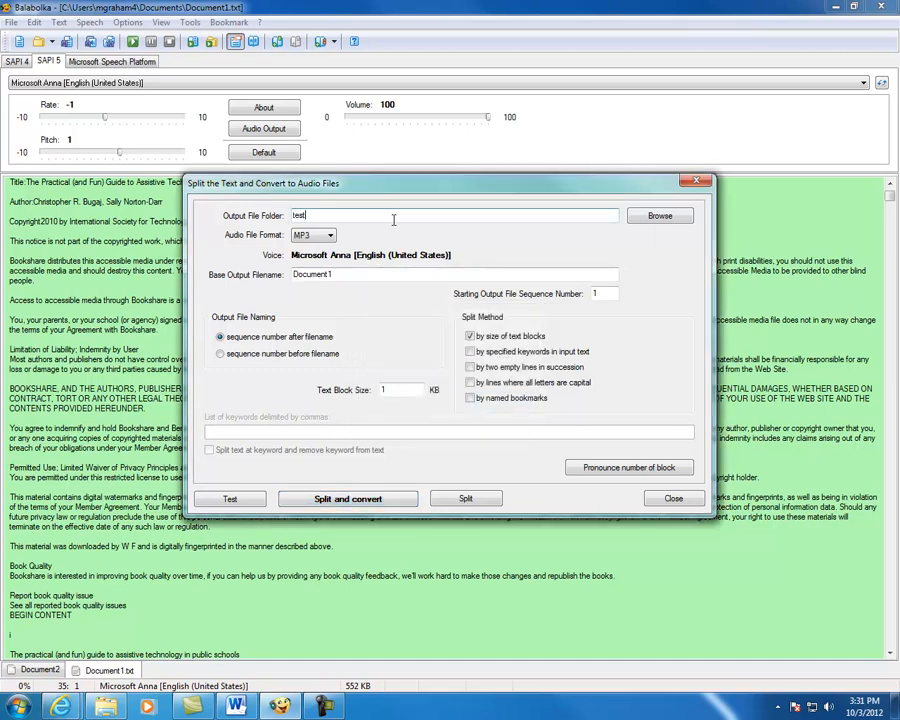
left_click(653, 226)
left_click(433, 334)
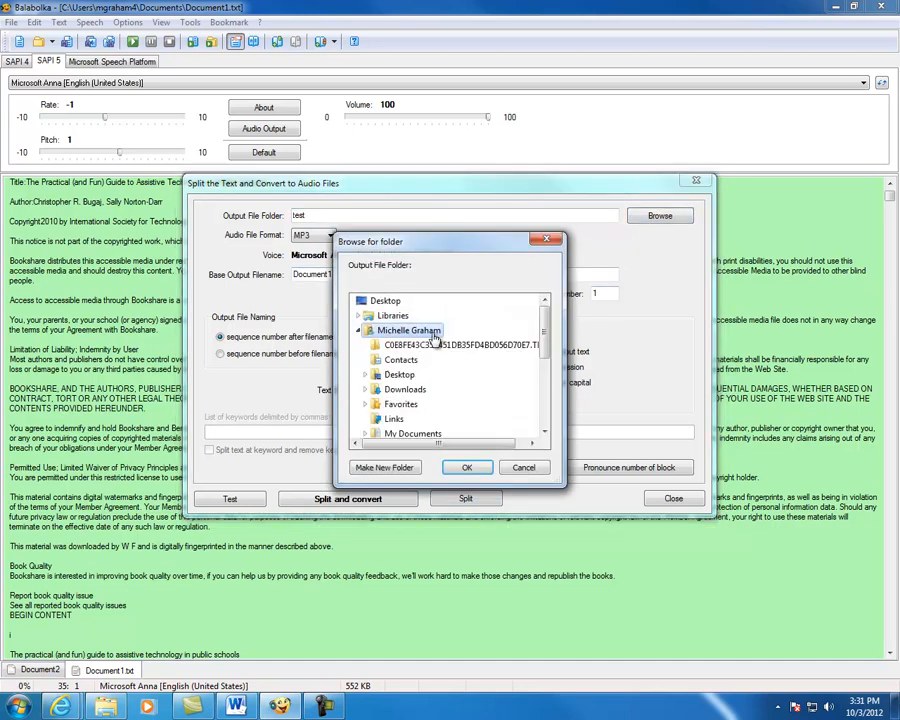
scroll(395, 380, "down", 1)
left_click(410, 420)
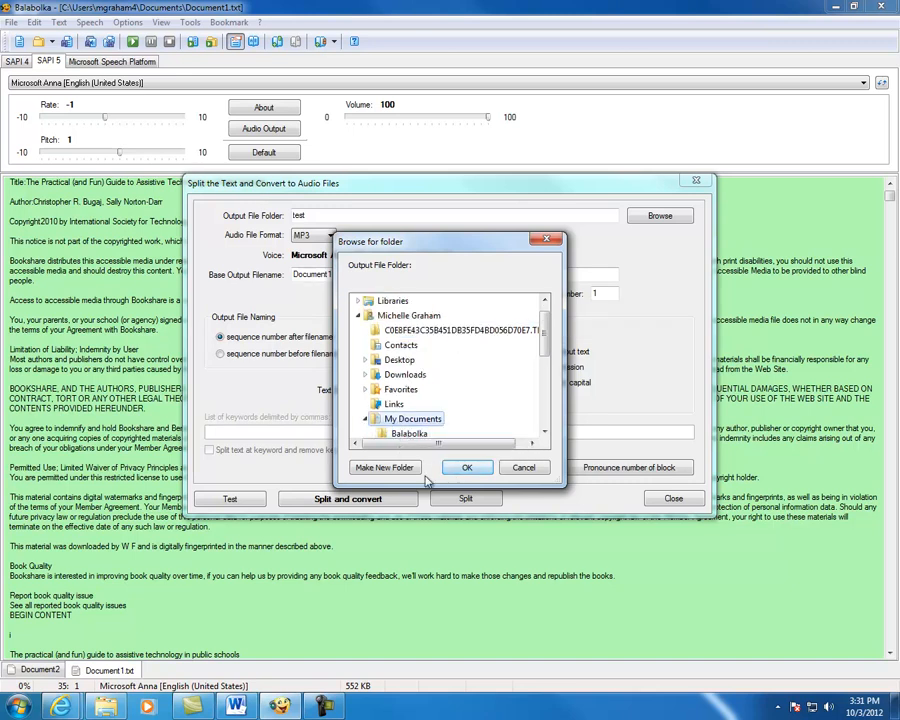
left_click(466, 467)
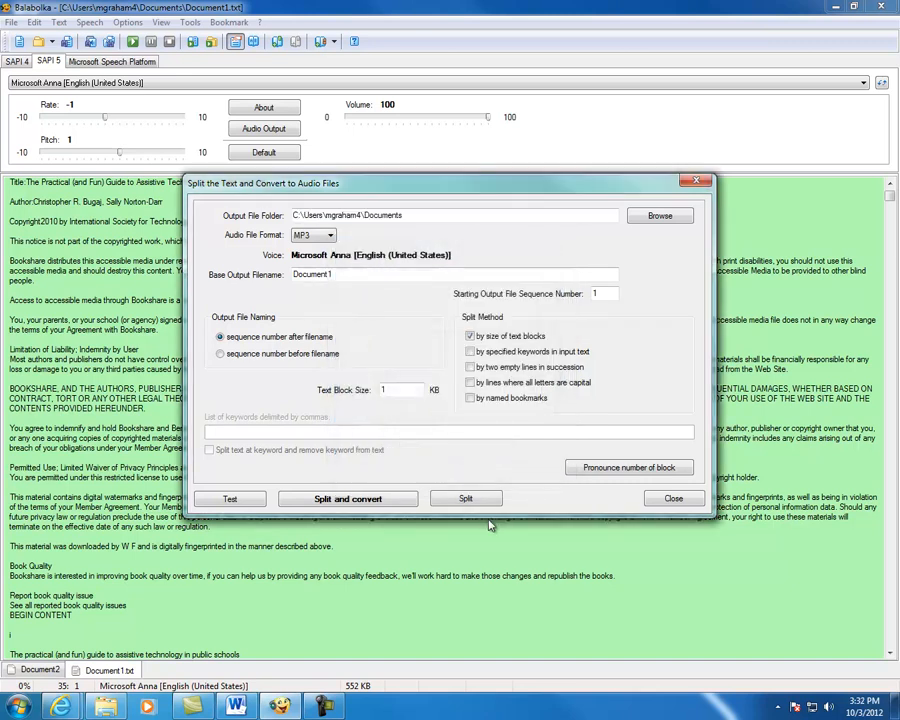
- Try to split and convert the text, examine the proposed text blocks and leave without converting
left_click(362, 502)
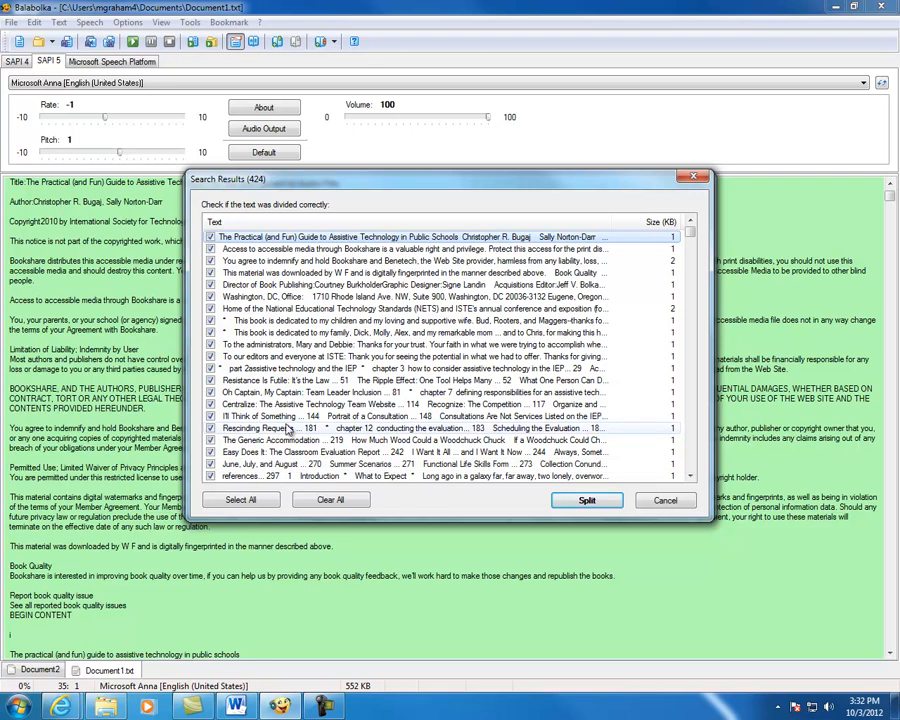
mouse_move(690, 234)
left_mouse_down()
mouse_move(704, 300)
mouse_move(708, 488)
mouse_move(704, 232)
left_mouse_up()
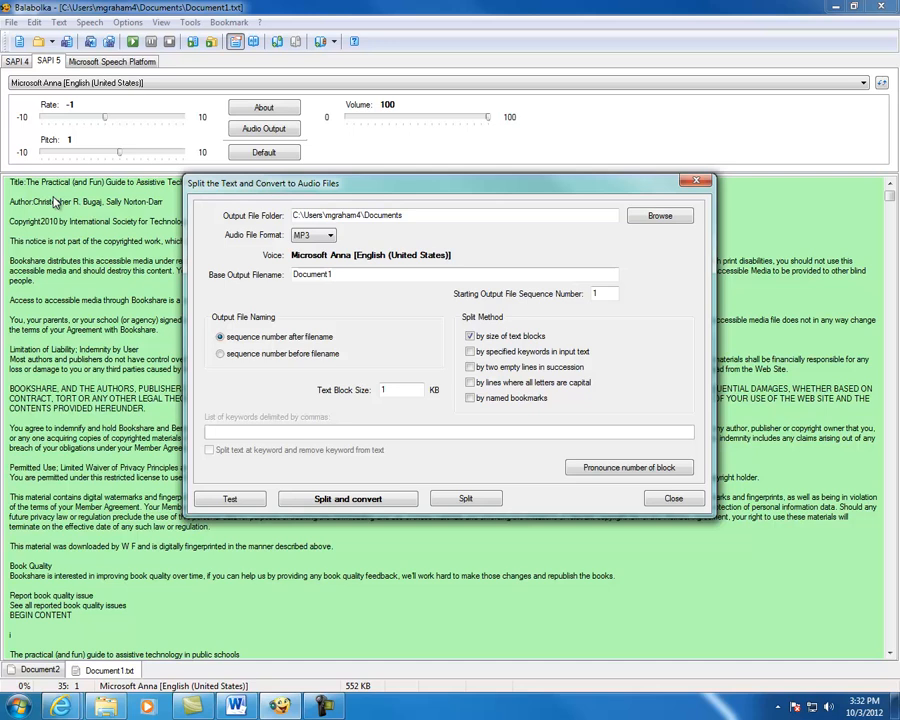
left_click(662, 497)
- Close Document1.txt, leaving the empty Document2 open
left_click(10, 22)
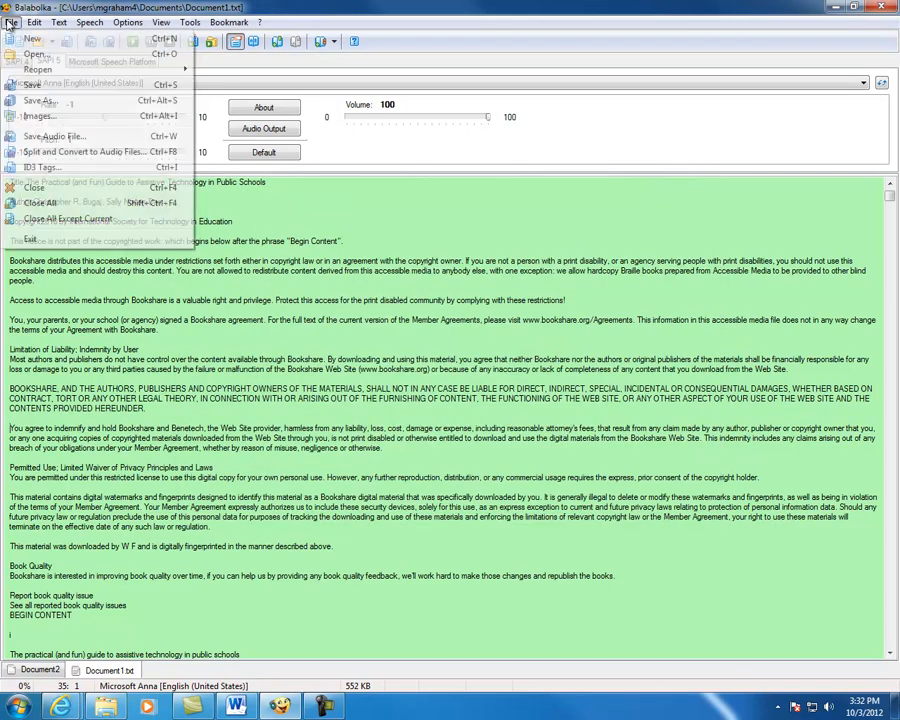
left_click(30, 185)
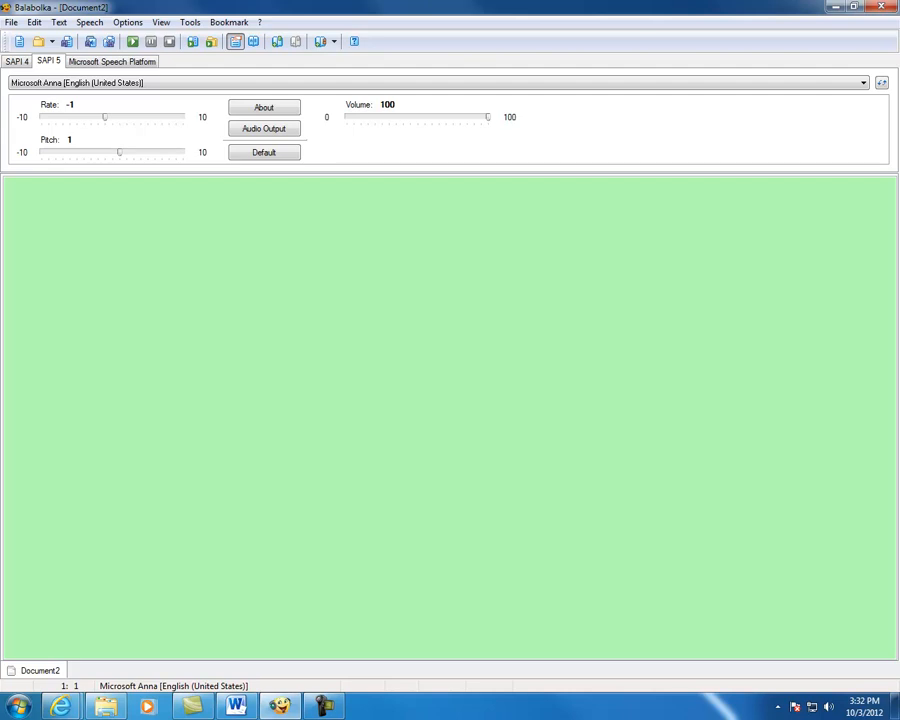
- In the Adaptive Technology document in Word, copy the text from "Locating and implementing tools" through section 6, "Insert Sound Feature in Microsoft Word"
left_click(235, 706)
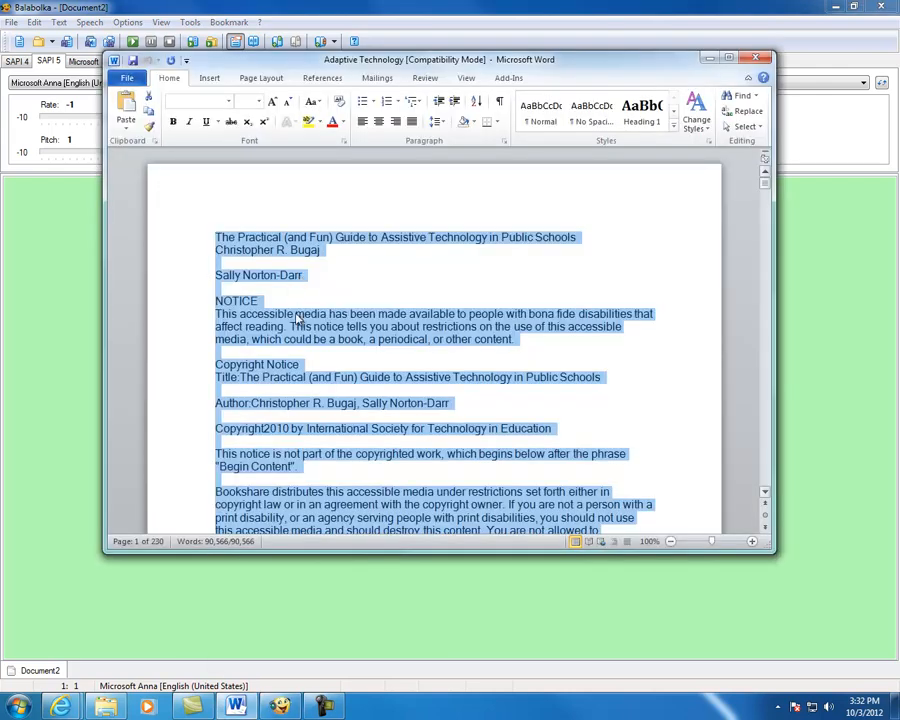
left_click(676, 400)
scroll(675, 392, "down", 7)
scroll(628, 424, "down", 8)
left_click_drag(765, 188, 770, 330)
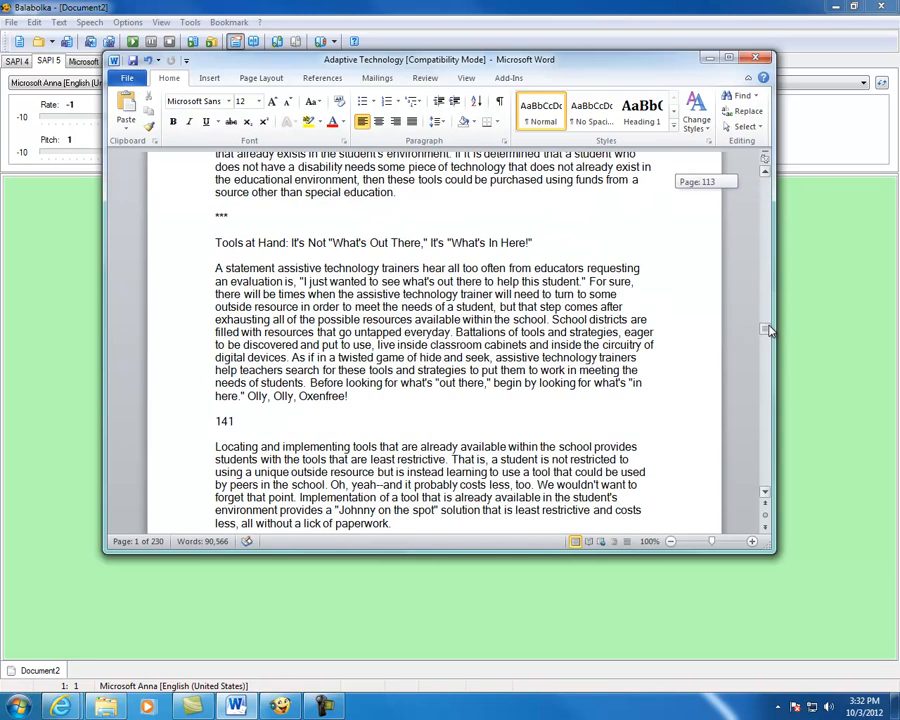
left_click_drag(216, 447, 490, 507)
scroll(468, 462, "down", 20)
scroll(470, 464, "down", 12)
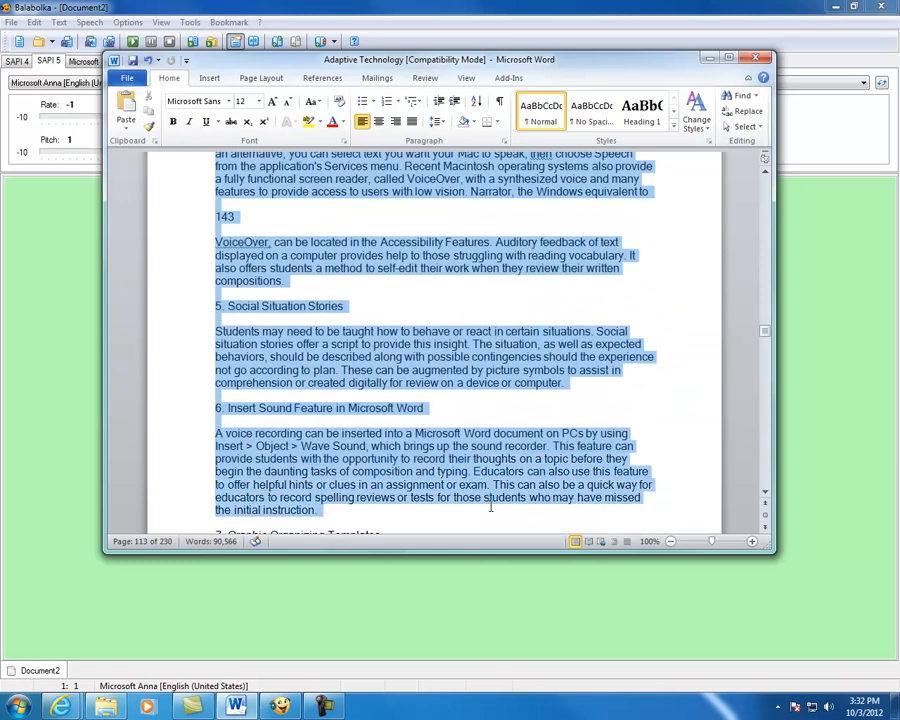
right_click(482, 472)
left_click(514, 259)
- Switch back to Balabolka and paste the copied text into the empty Document2
left_click(80, 342)
right_click(80, 344)
left_click(134, 410)
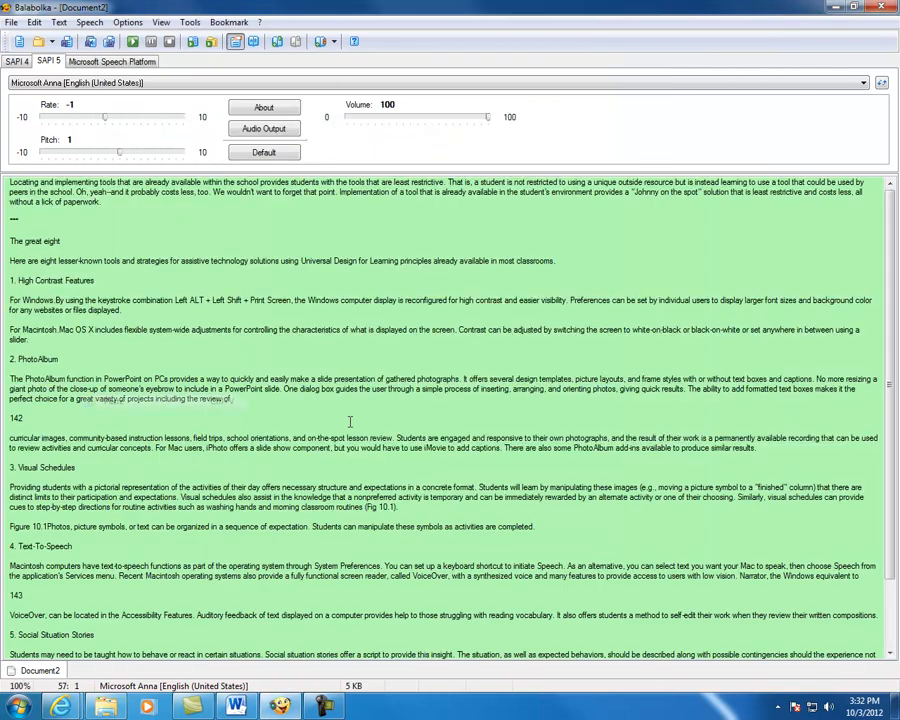
- Save the pasted text as an MP3 audio file named "test" in the Documents library
left_click(9, 22)
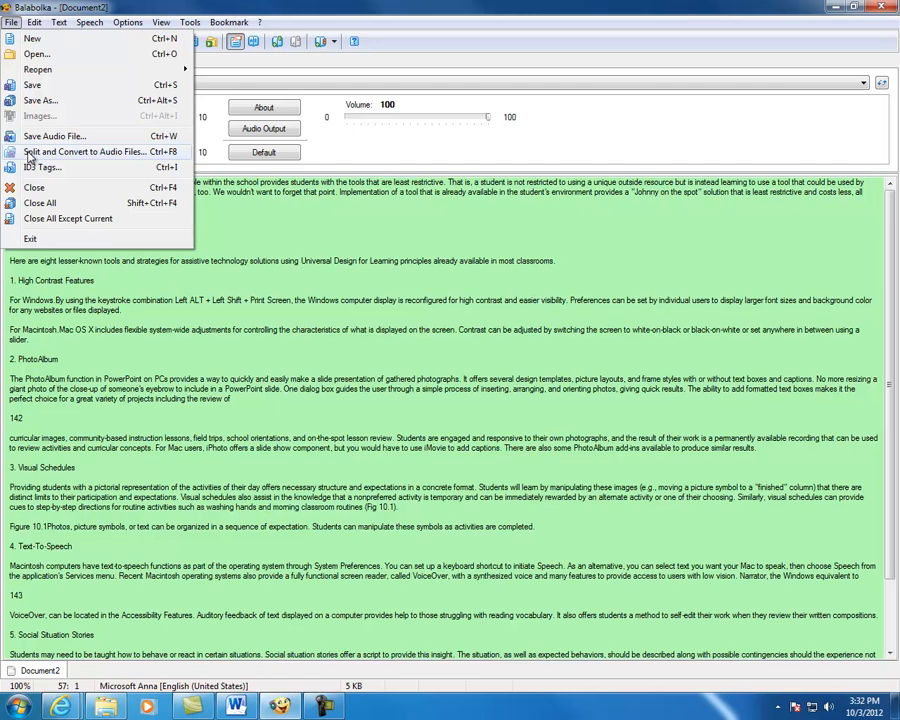
left_click(55, 136)
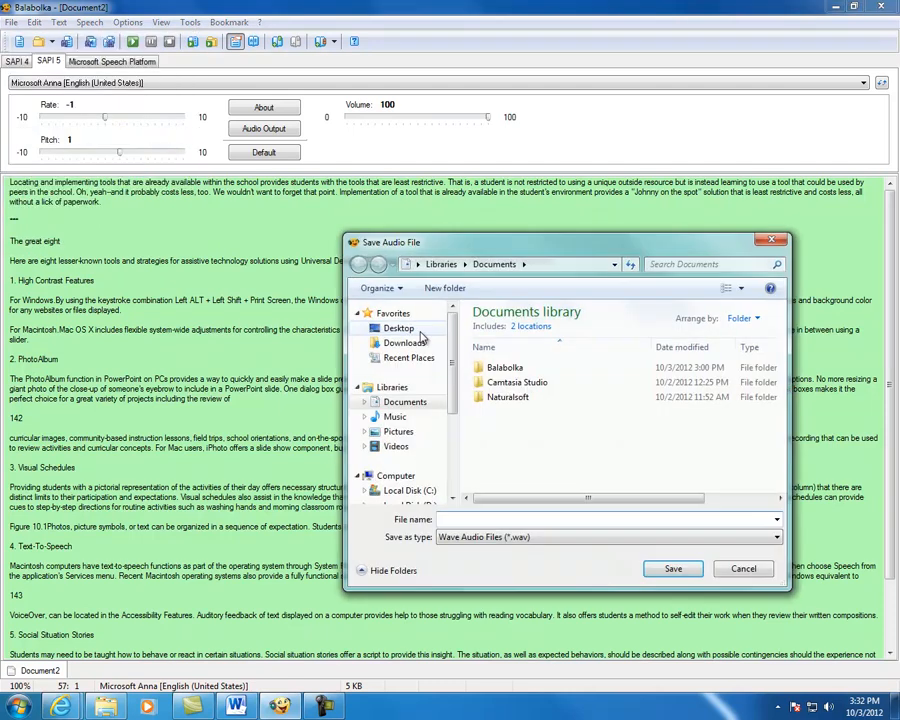
left_click(612, 269)
left_click(616, 266)
left_click(614, 266)
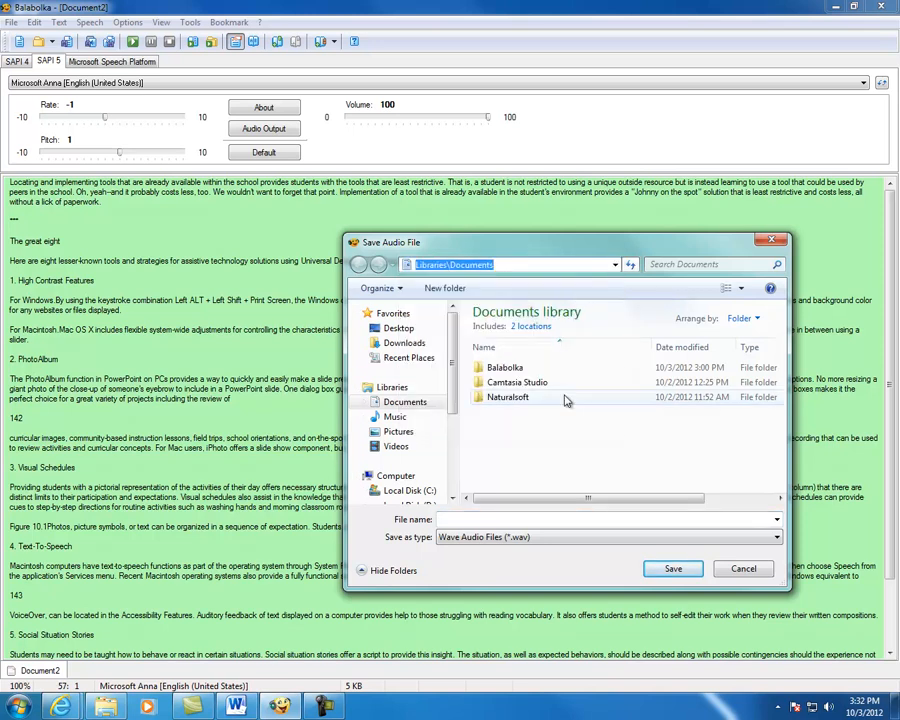
left_click(510, 519)
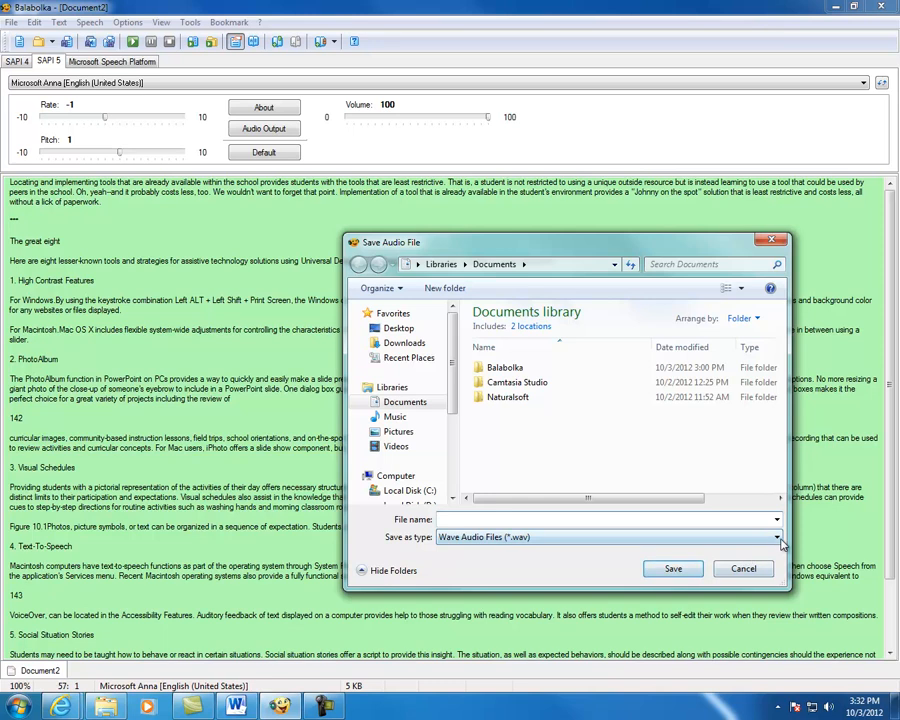
left_click(777, 538)
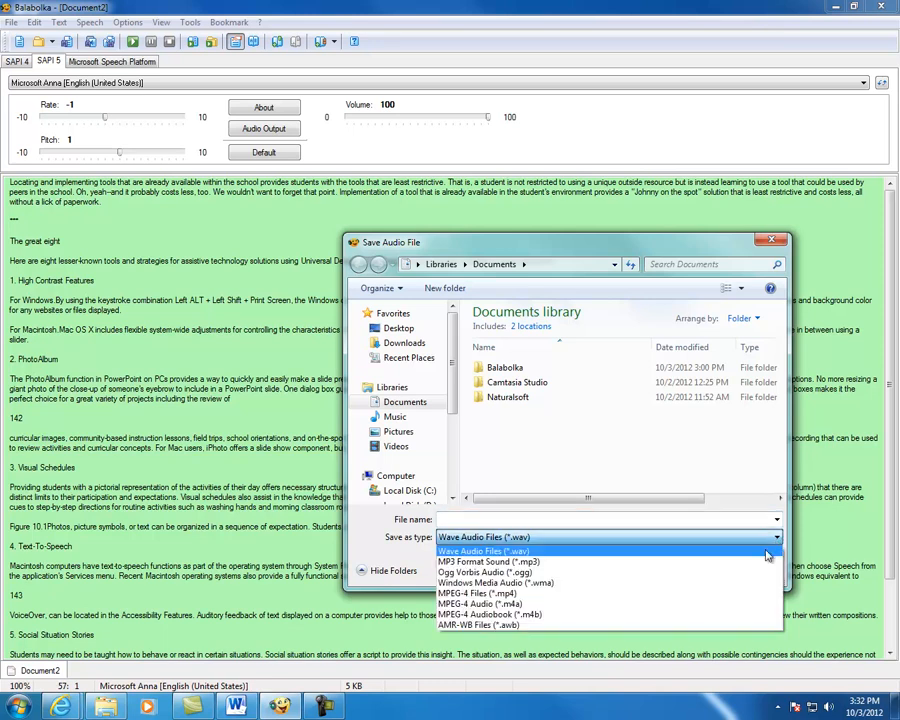
left_click(706, 566)
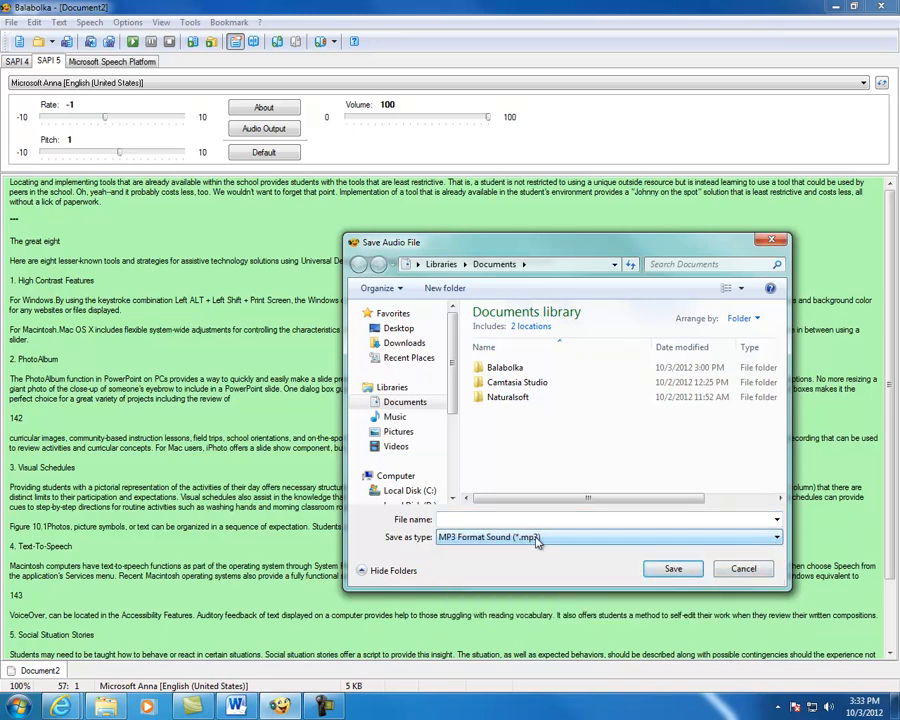
left_click(442, 518)
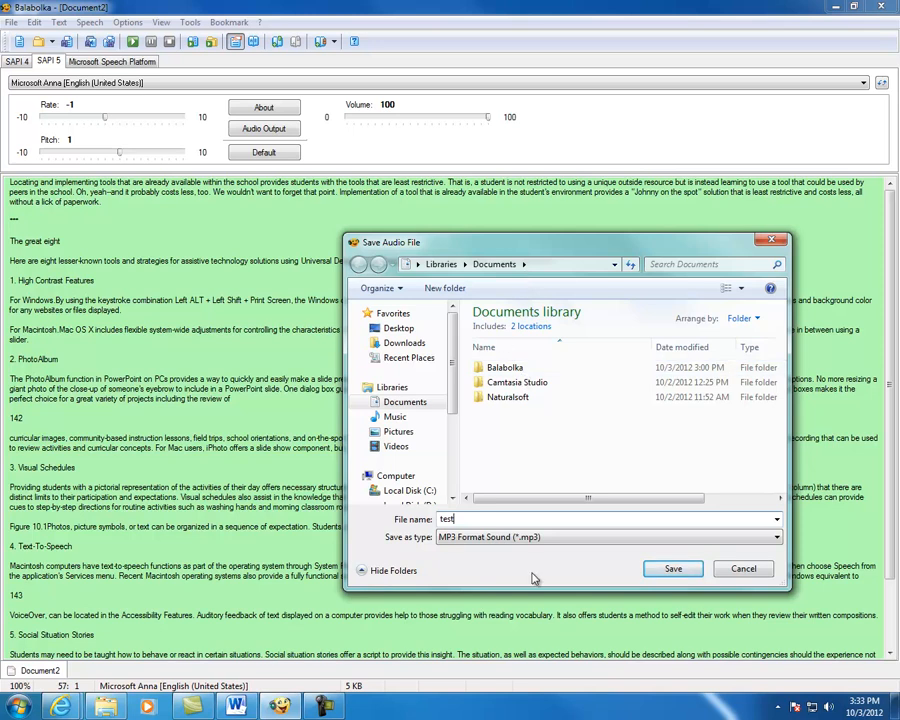
left_click(648, 568)
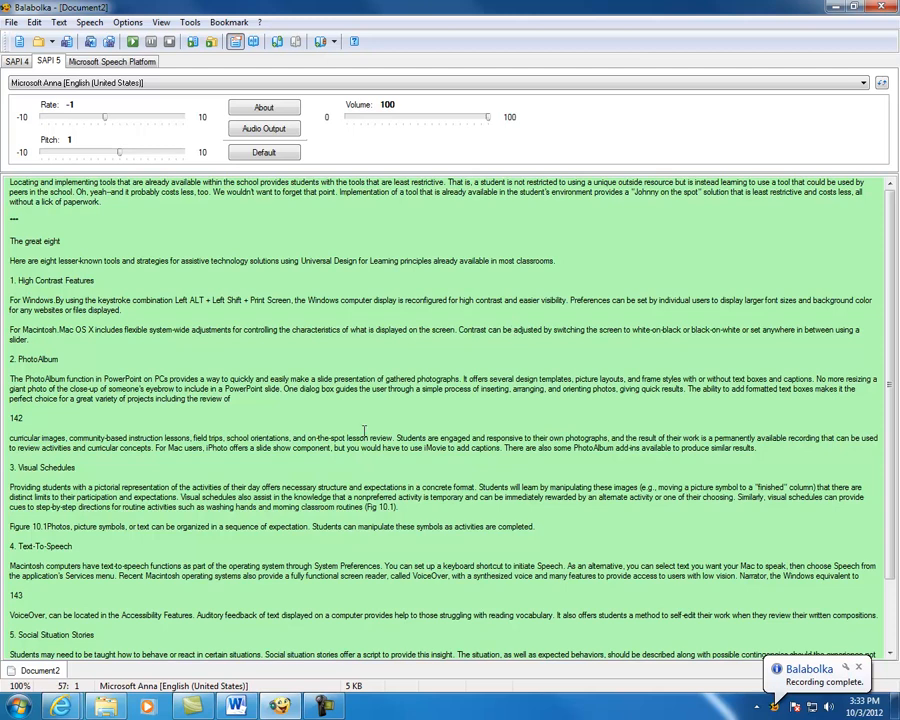
- Open the "test" audio file from the Documents library in iTunes and accept the iTunes software license agreement
left_click(18, 706)
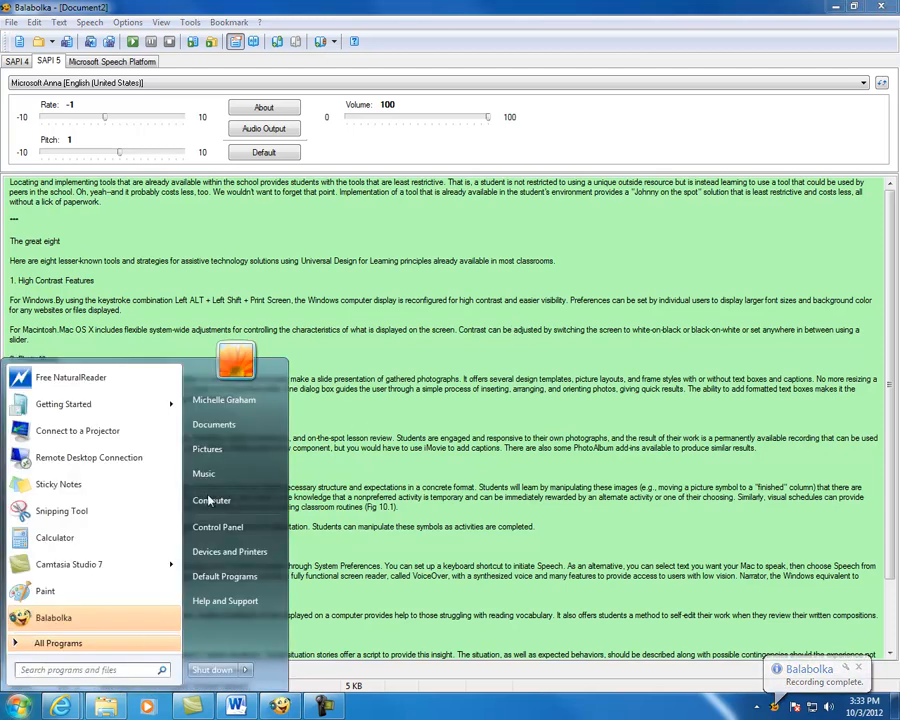
left_click(209, 430)
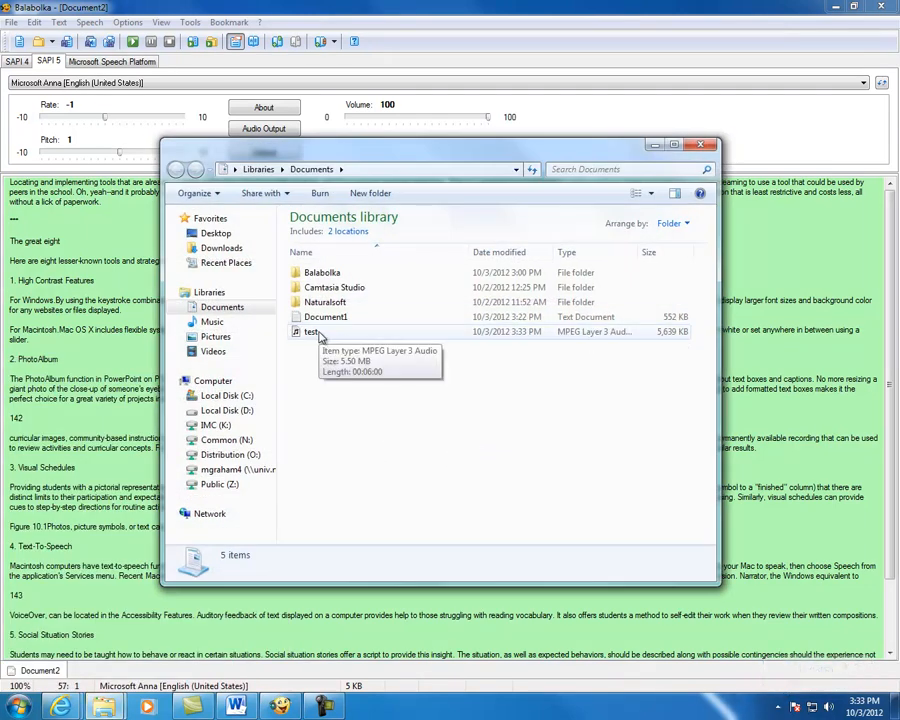
left_click(315, 333)
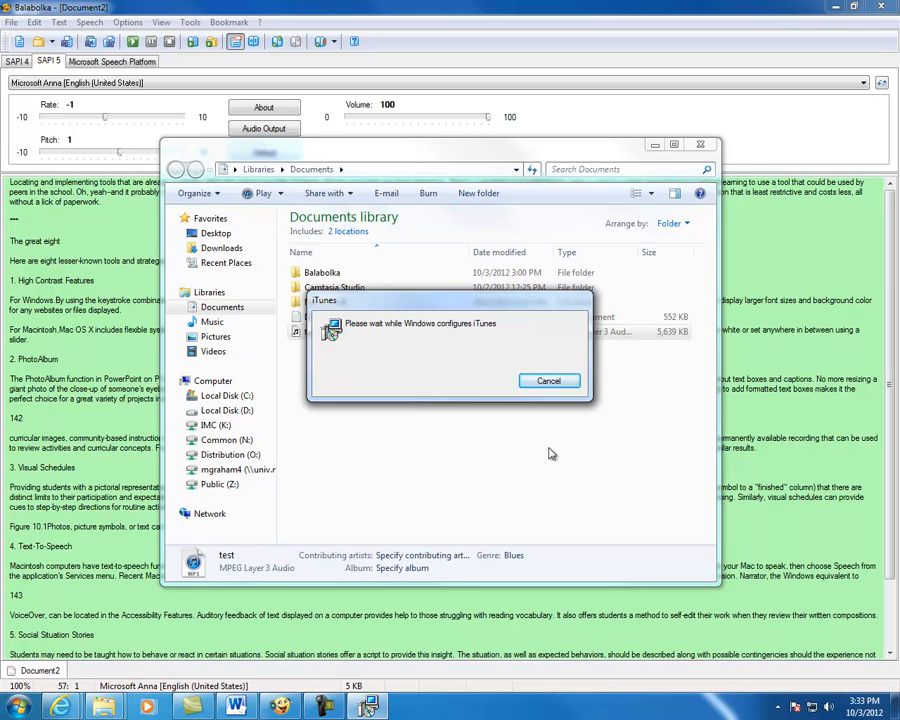
left_click(526, 388)
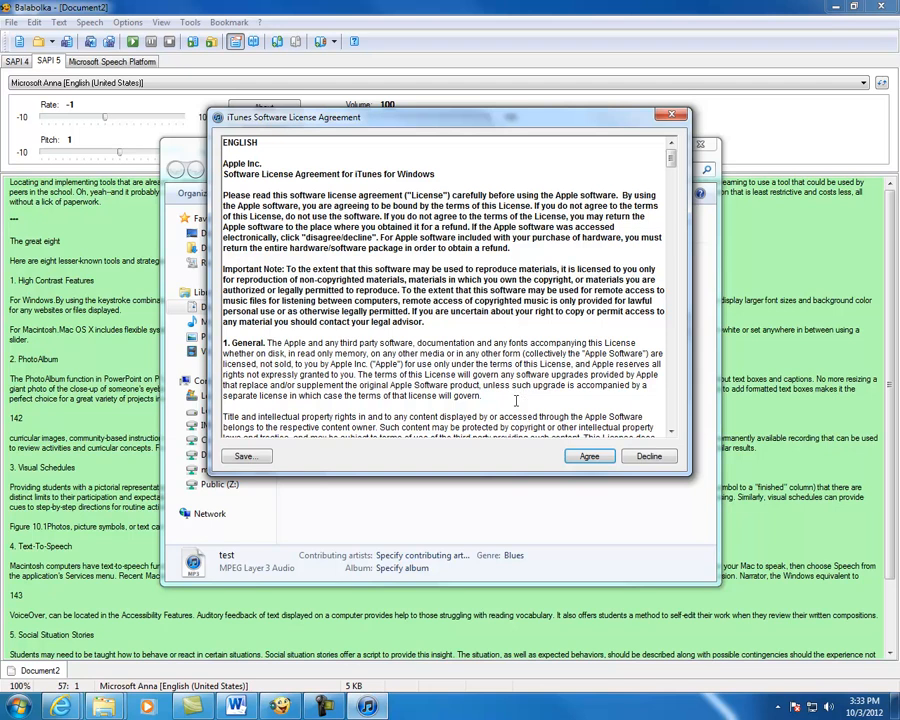
left_click(589, 456)
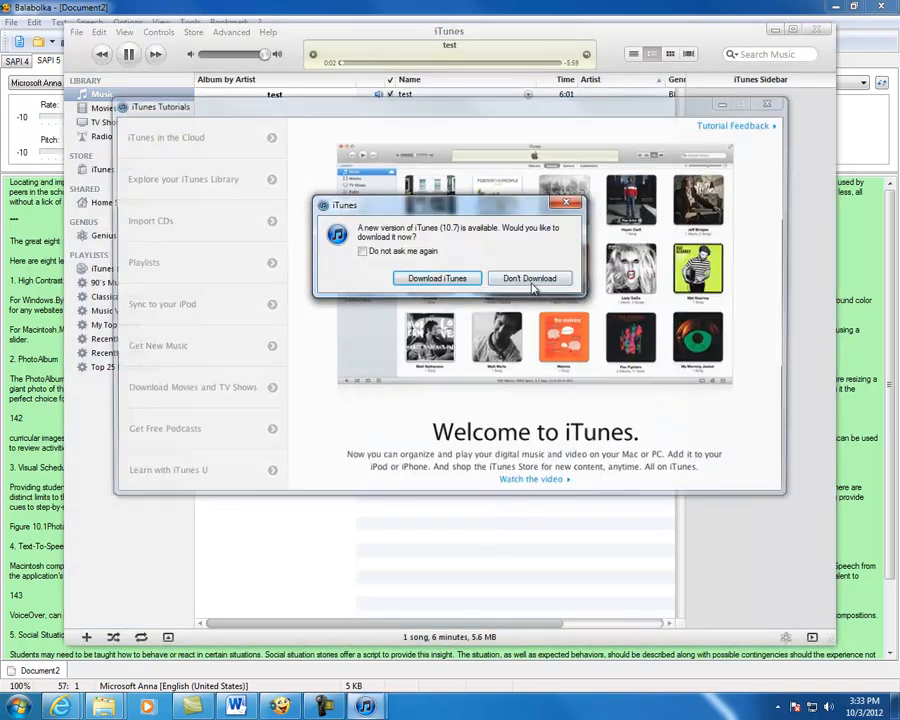
- Dismiss the iTunes update offer and the tutorials, and close iTunes and the Documents library window
left_click(573, 202)
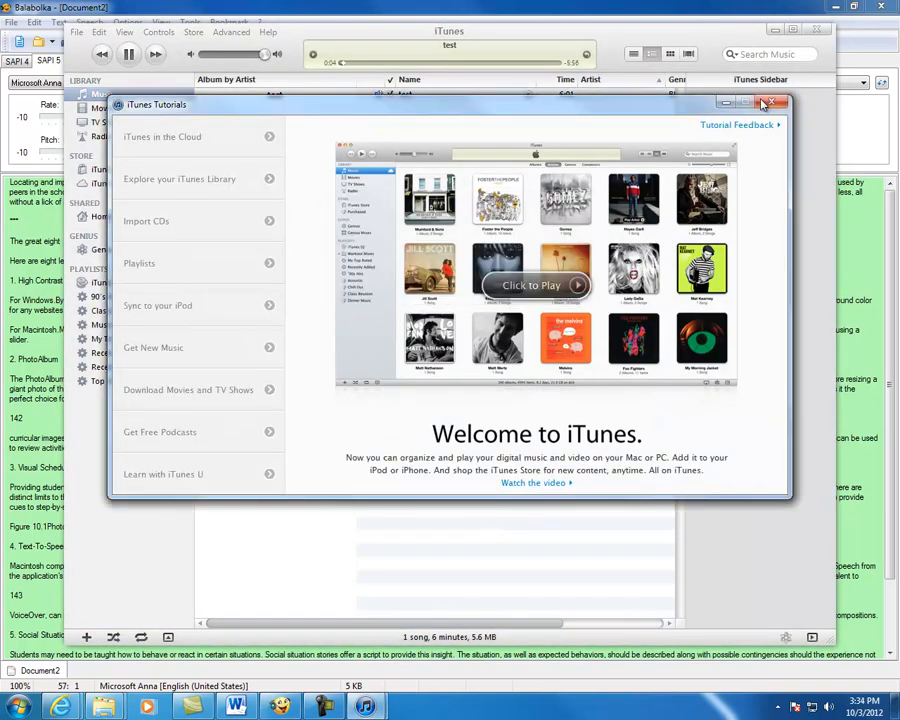
left_click(766, 102)
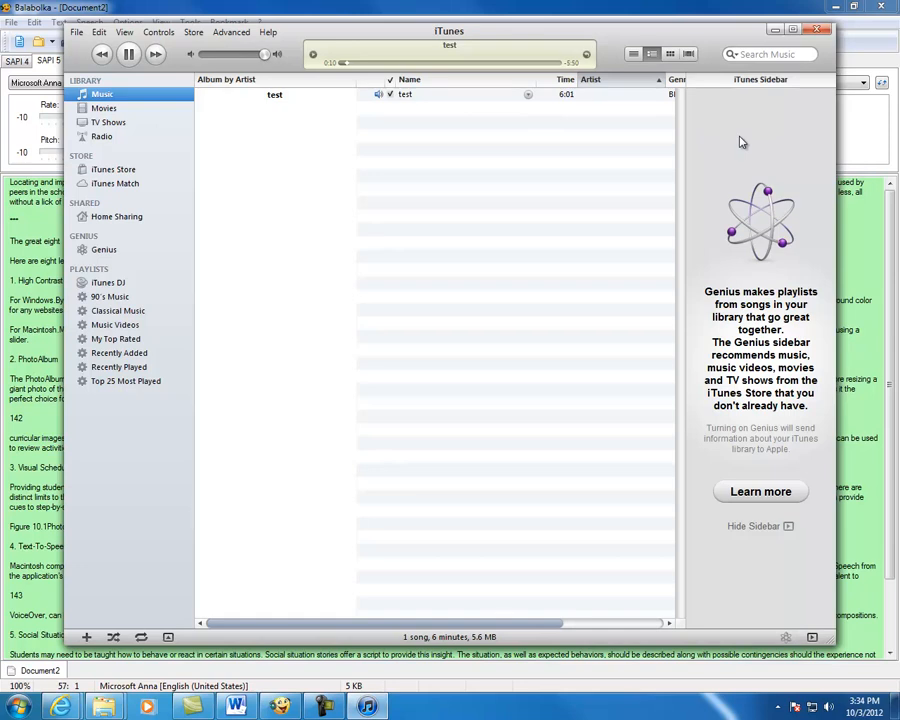
left_click(816, 29)
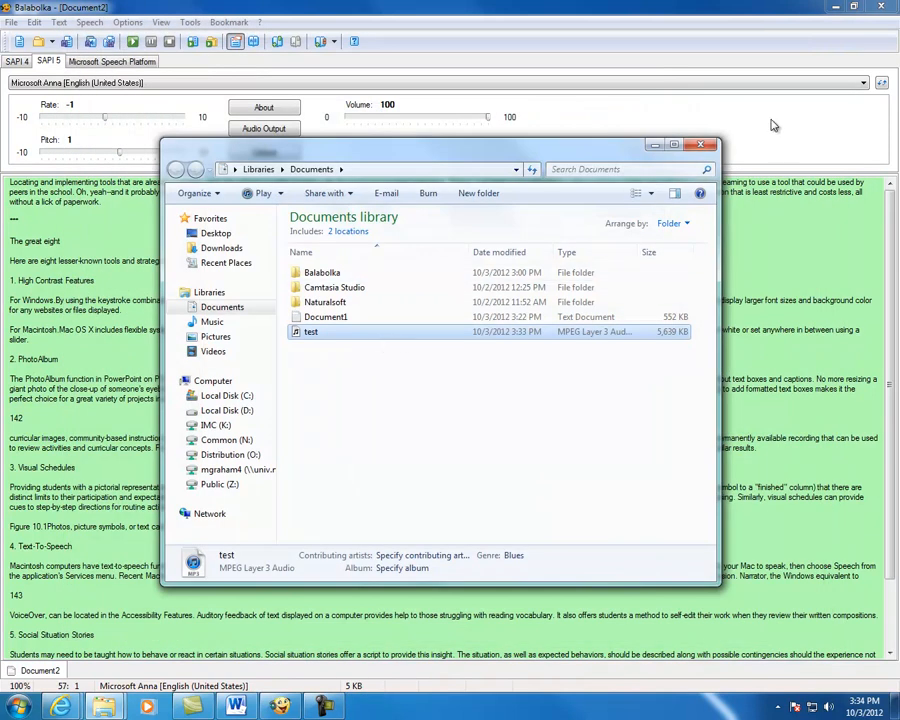
left_click(700, 145)
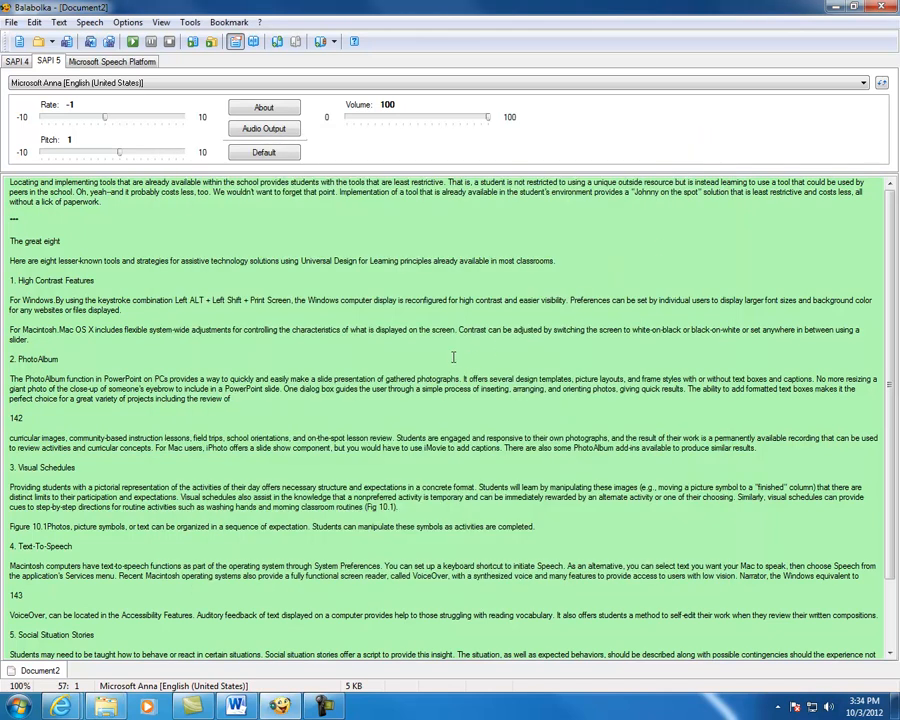
- View the formats available for saving Document2 as an audio file, and decline overwriting test.mp3
left_click(11, 22)
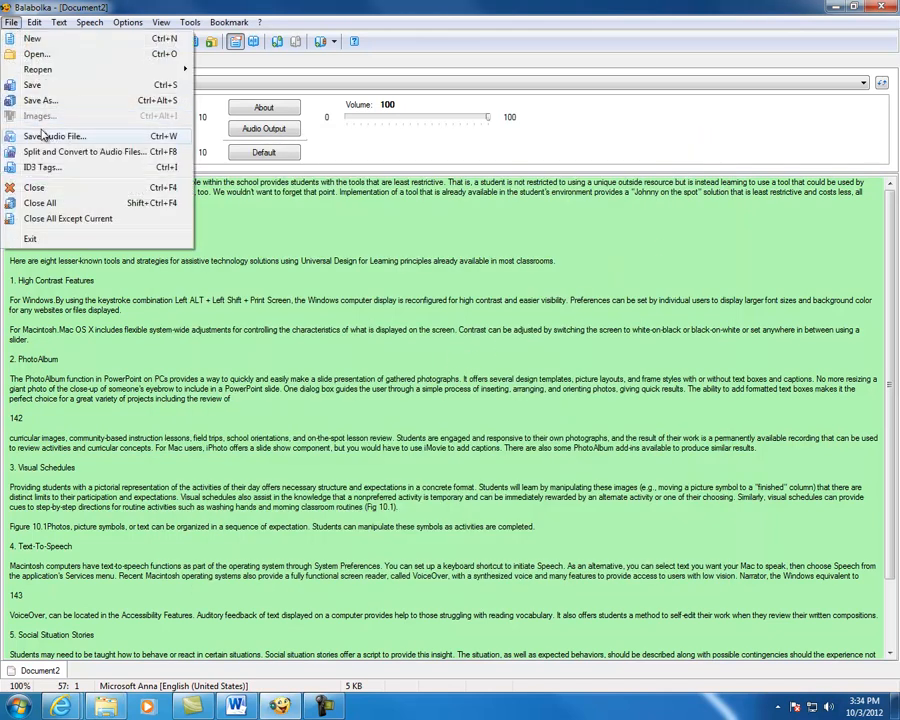
left_click(43, 138)
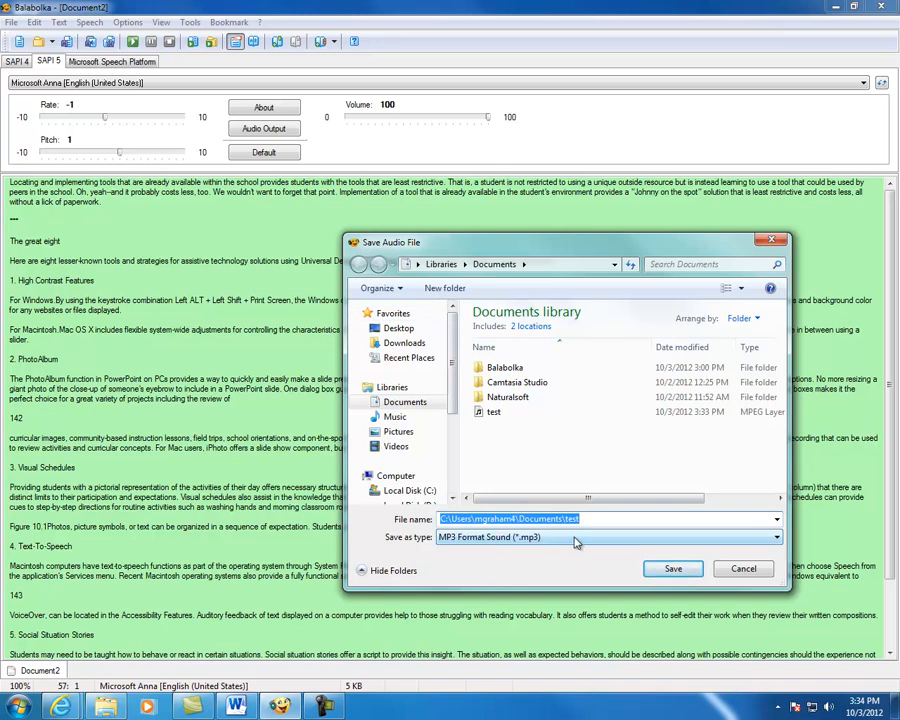
left_click(777, 539)
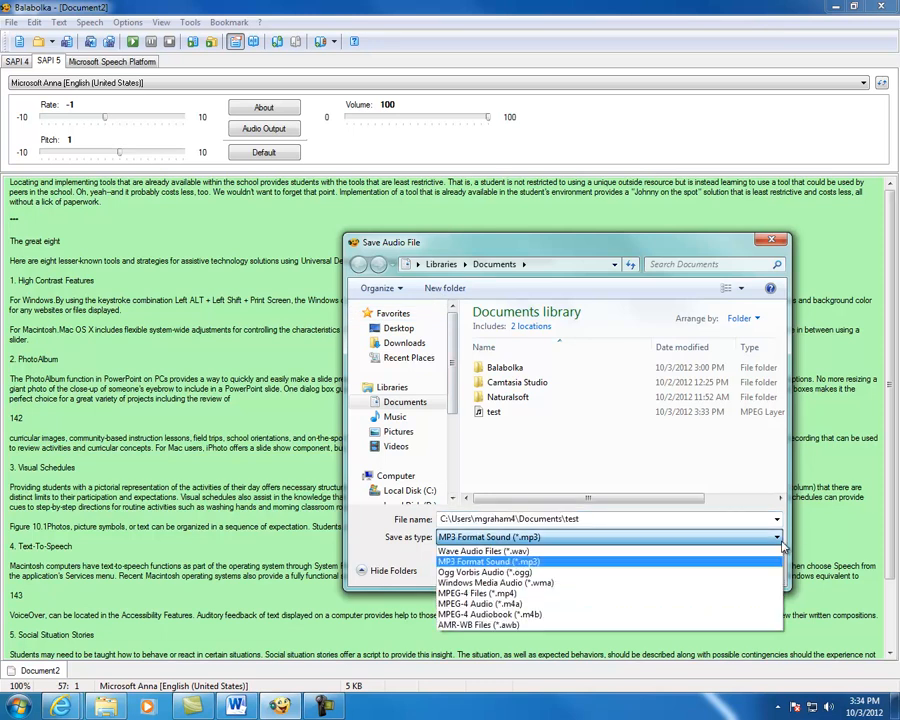
left_click(657, 565)
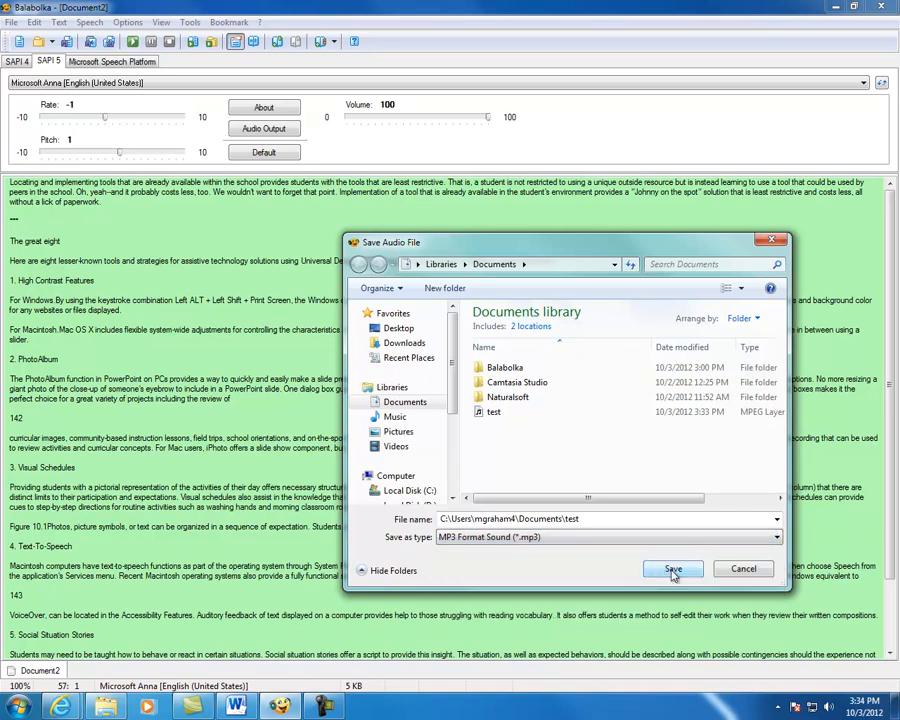
left_click(671, 568)
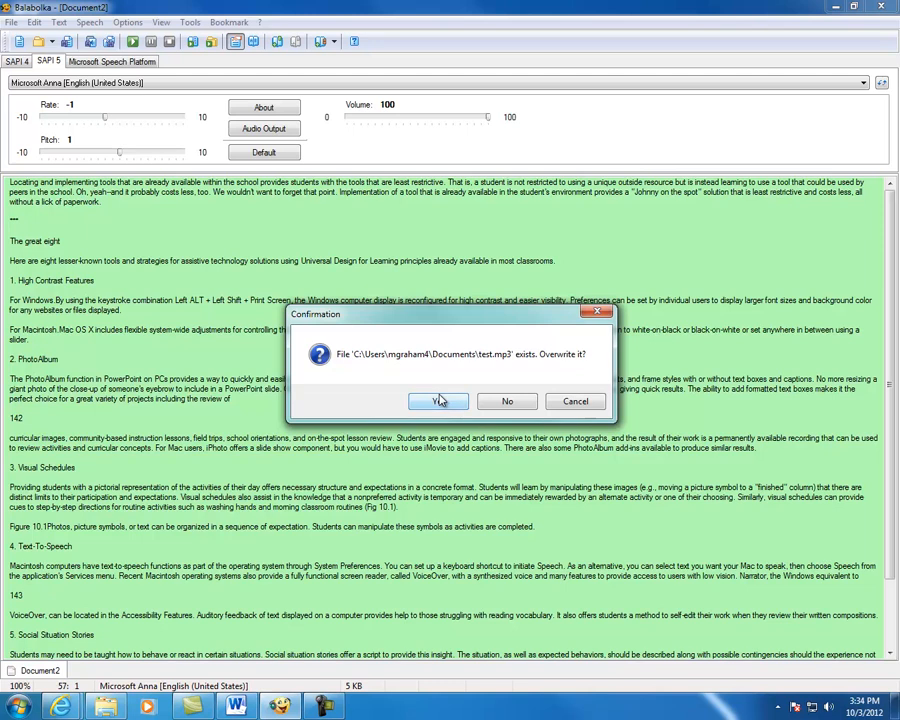
left_click(506, 401)
right_click(621, 310)
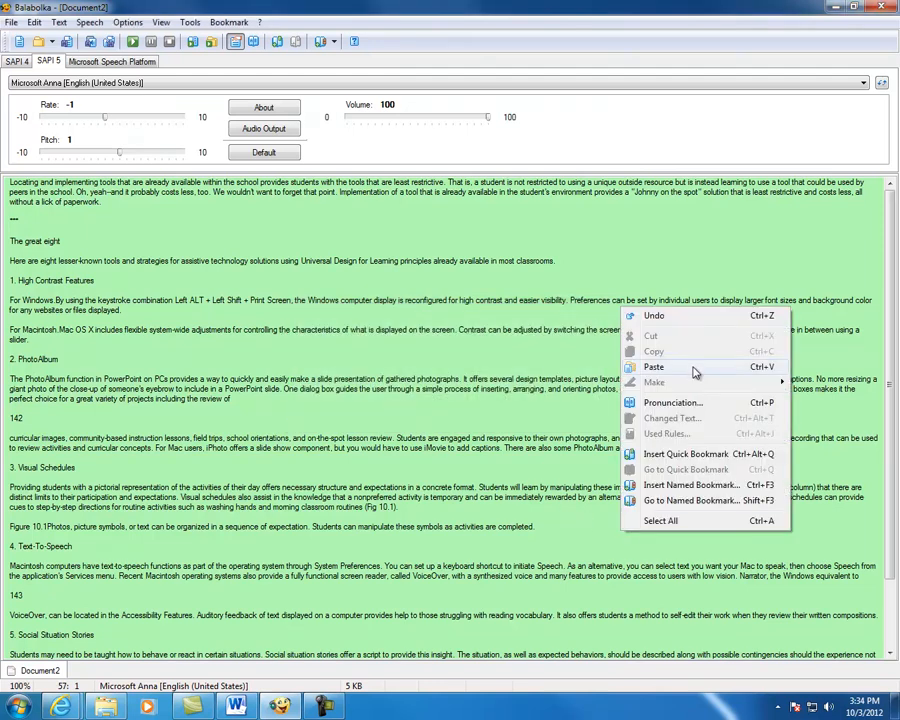
- Open the "test" audio file from the Documents library with Windows Media Player and complete the player's initial setup
left_click(20, 706)
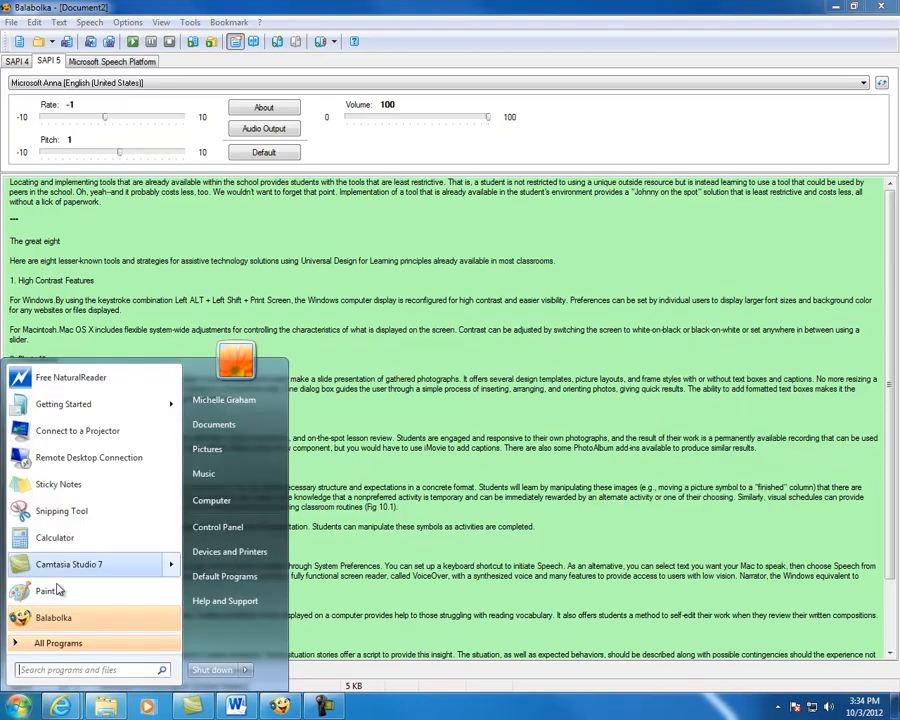
left_click(214, 425)
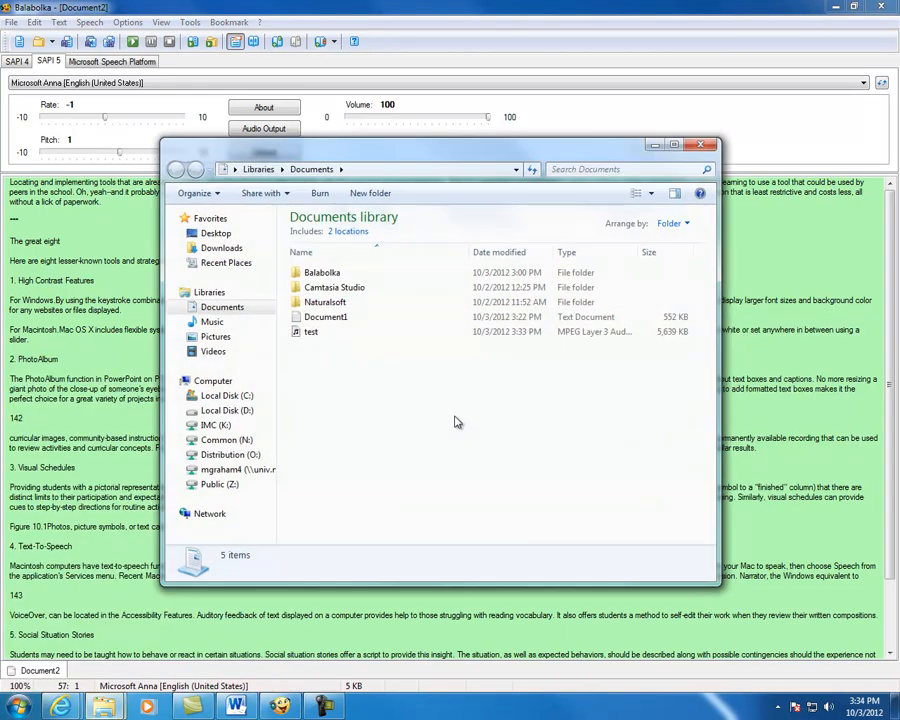
right_click(305, 333)
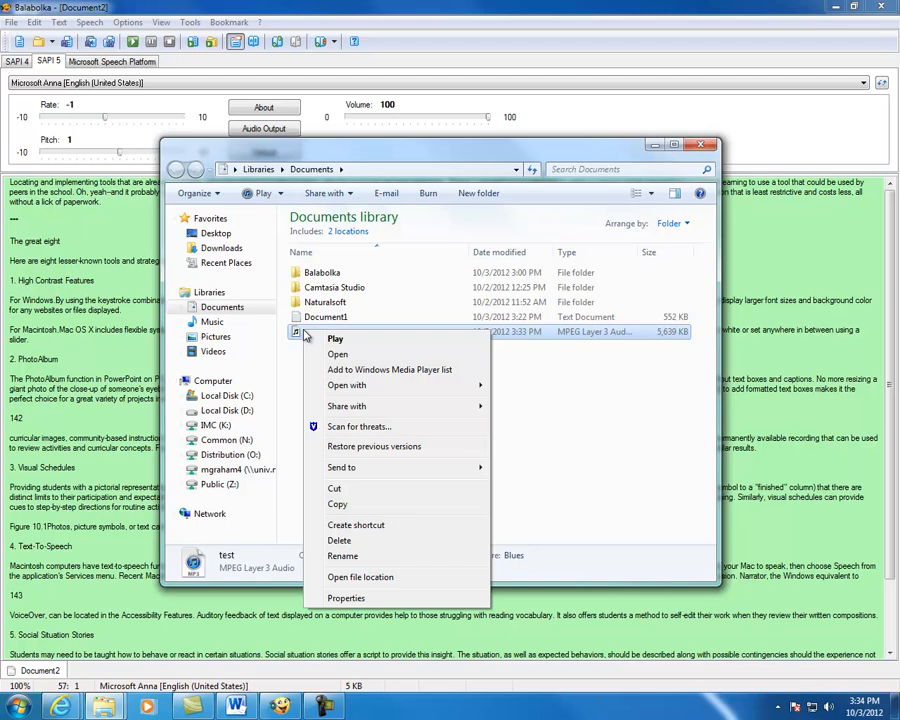
mouse_move(420, 385)
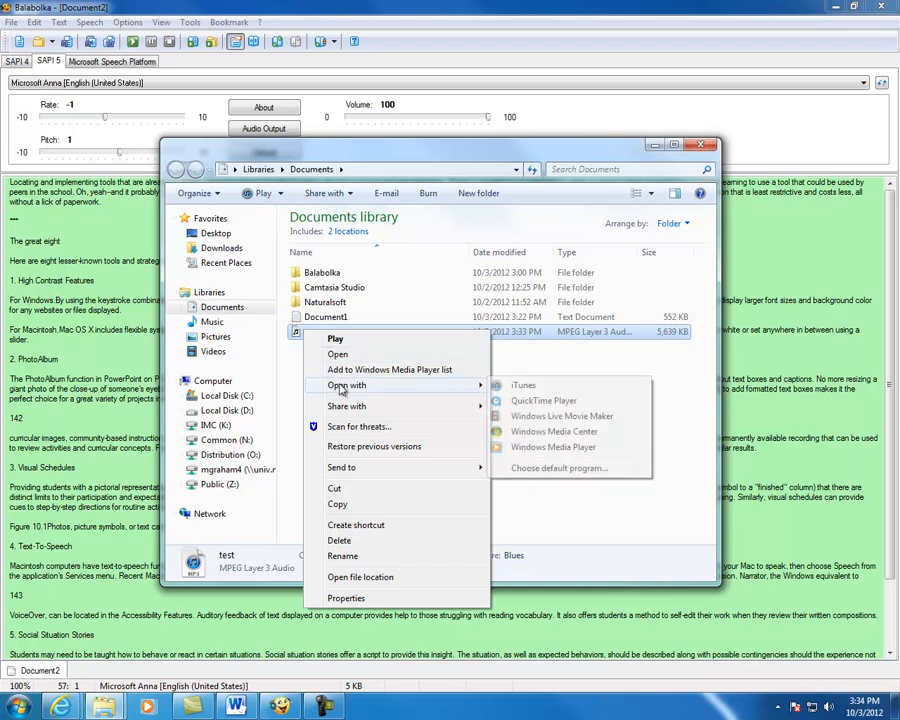
left_click(525, 447)
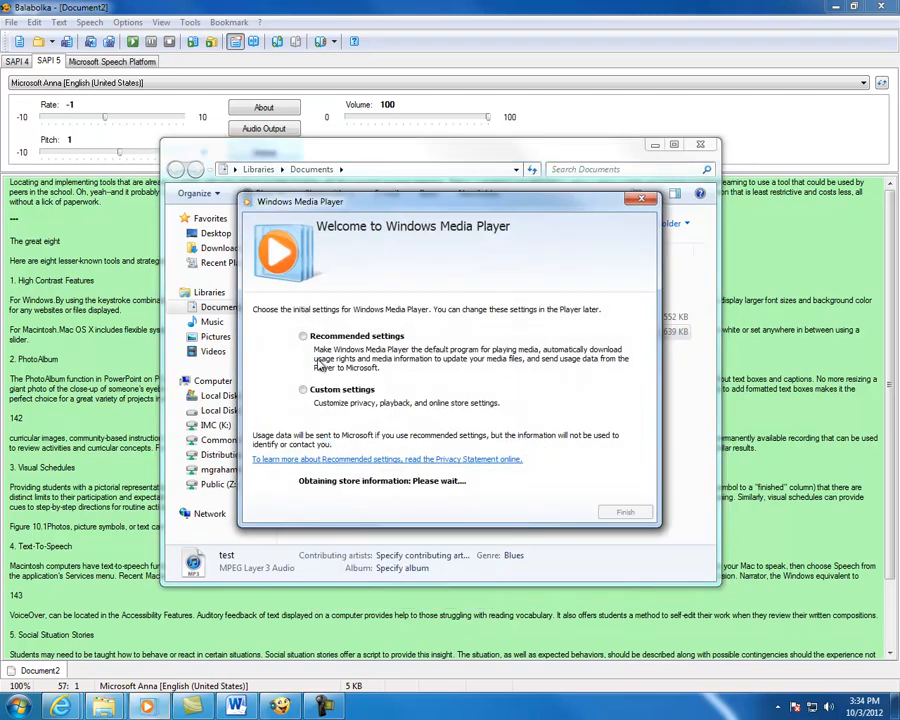
left_click(617, 512)
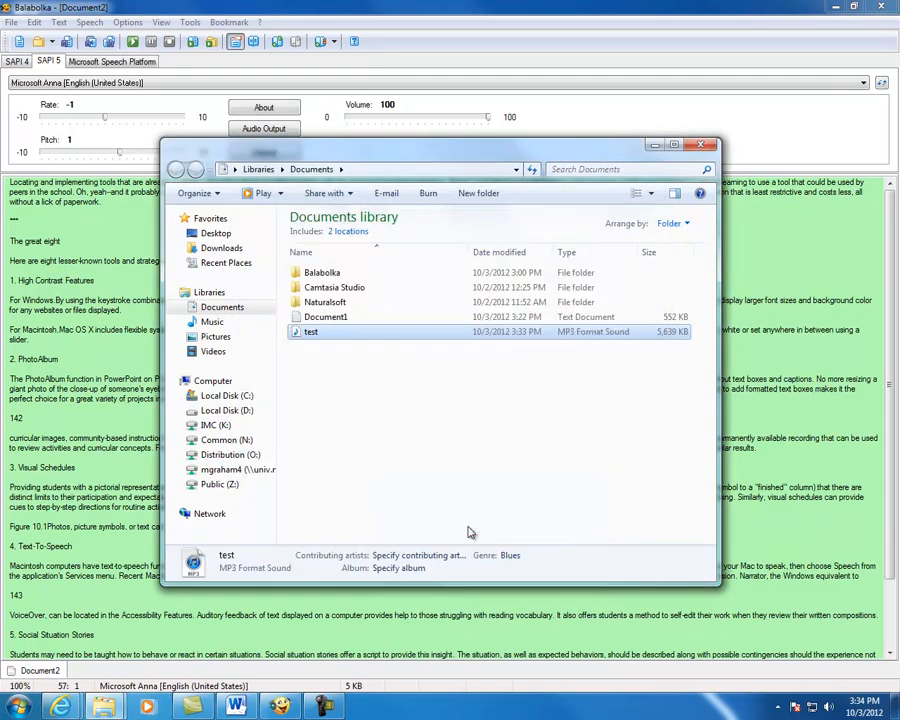
left_click(655, 145)
left_click(219, 80)
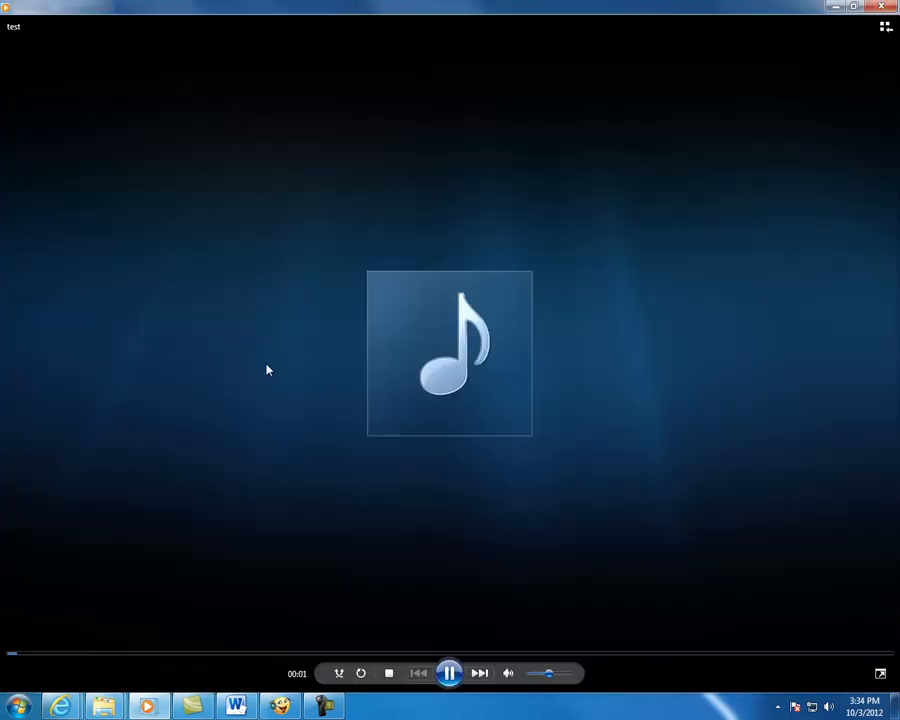
- Pause the "test" playback, look at the play speed settings, and close Windows Media Player
right_click(24, 658)
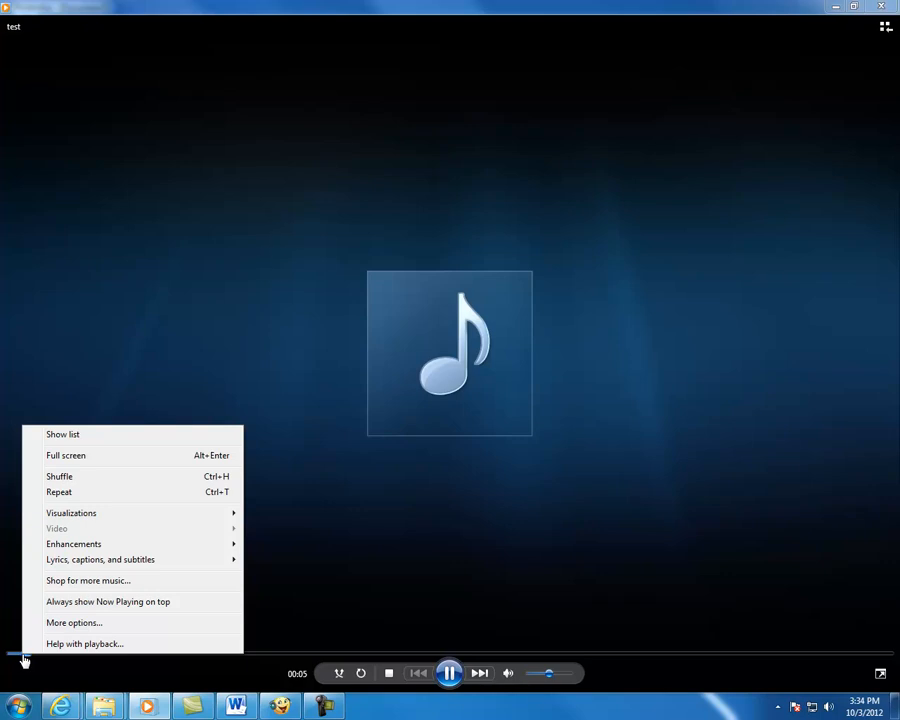
left_click(447, 673)
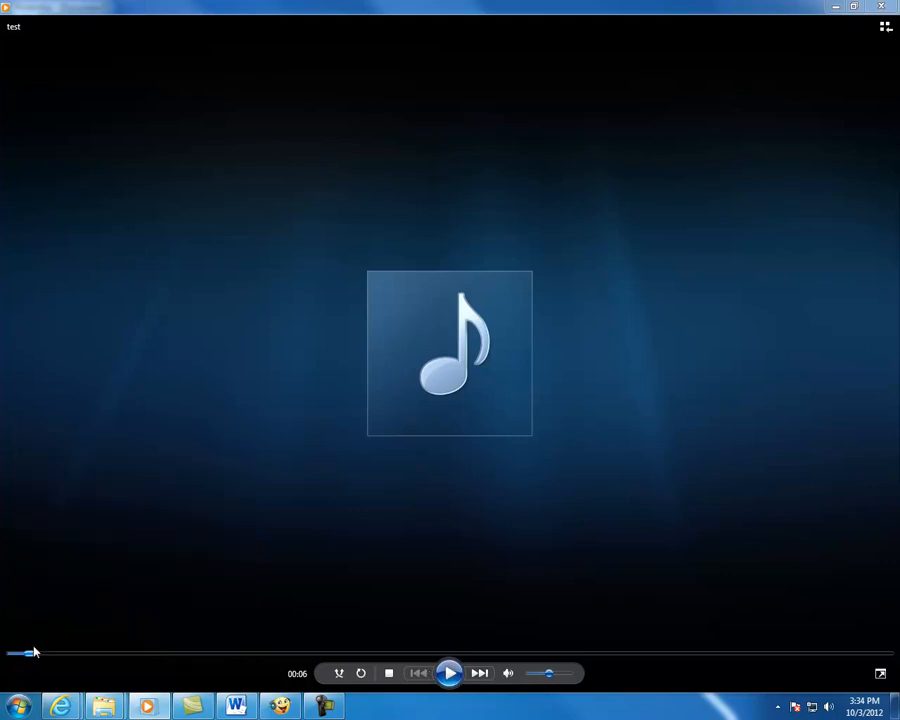
right_click(33, 656)
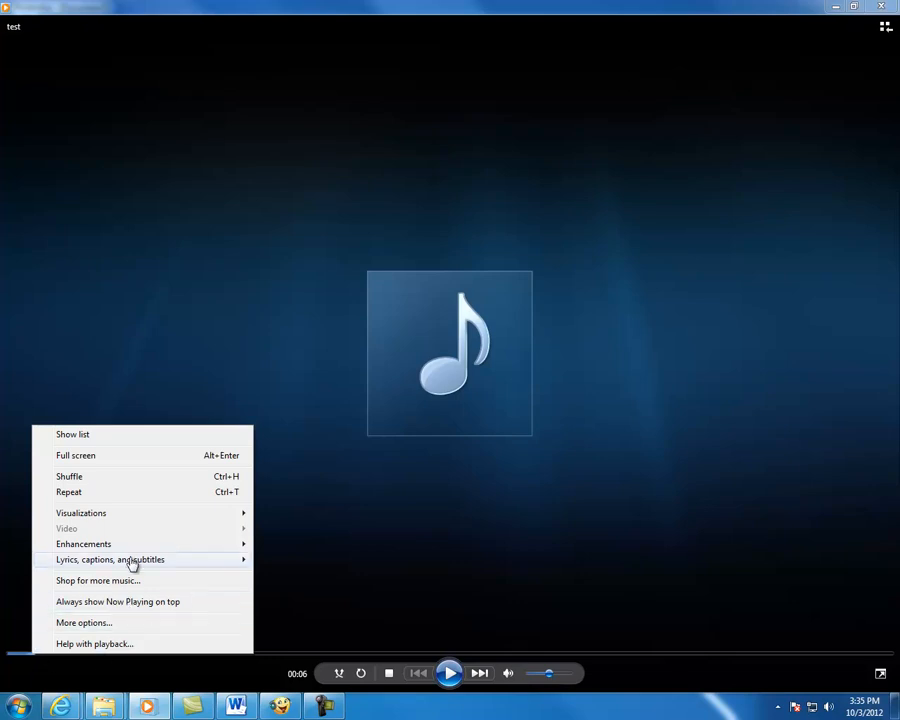
mouse_move(131, 553)
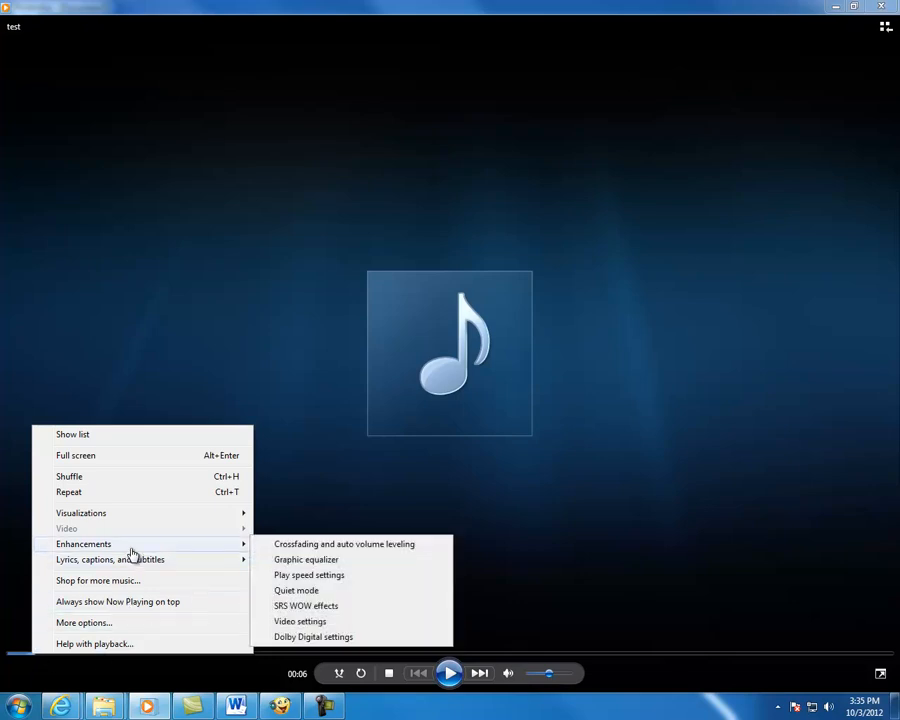
right_click(22, 657)
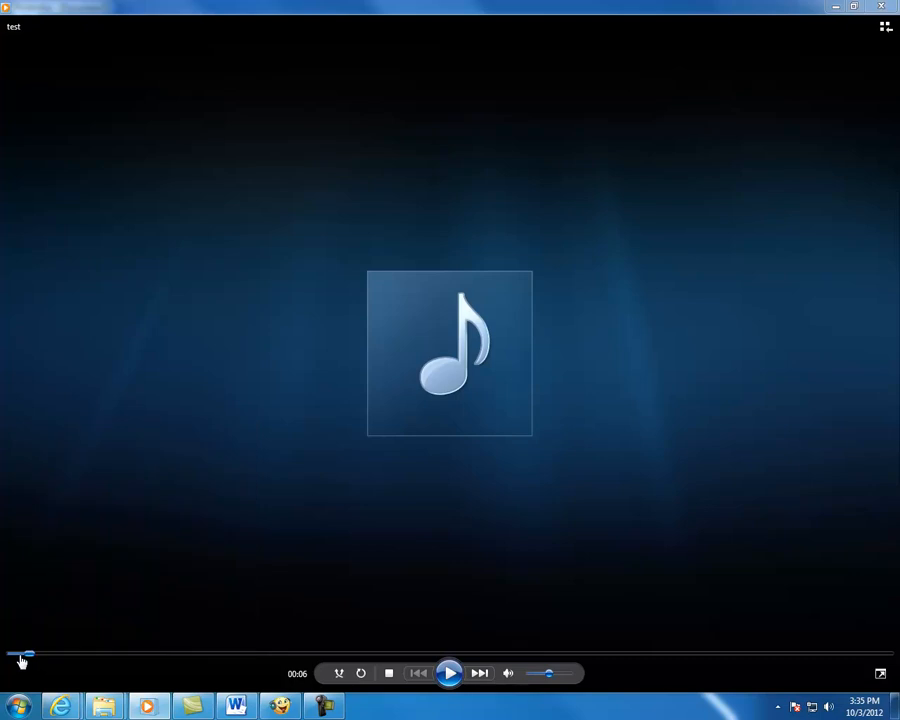
right_click(21, 660)
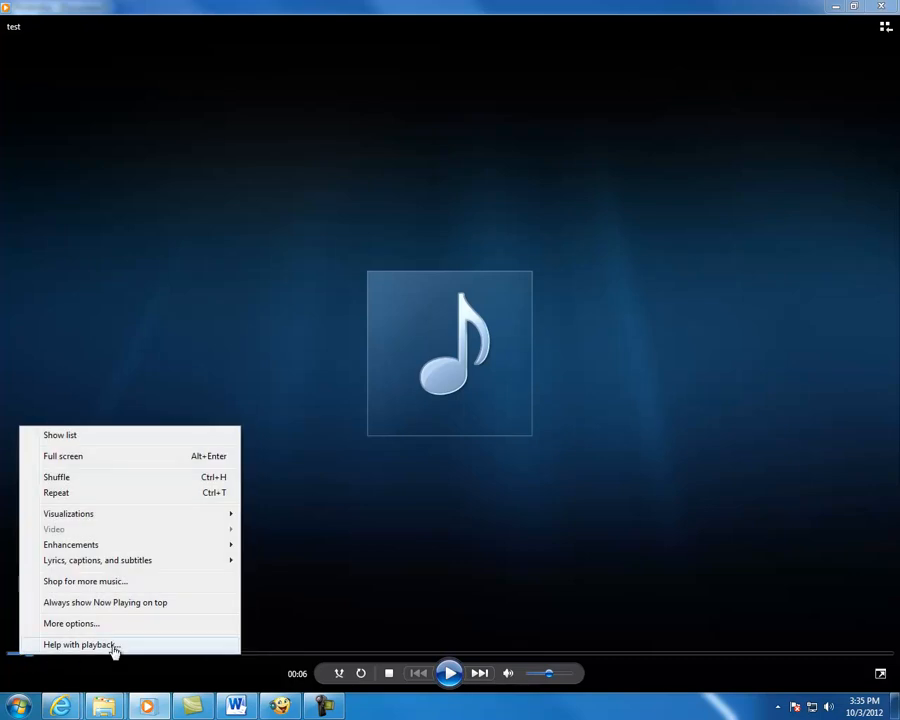
mouse_move(216, 548)
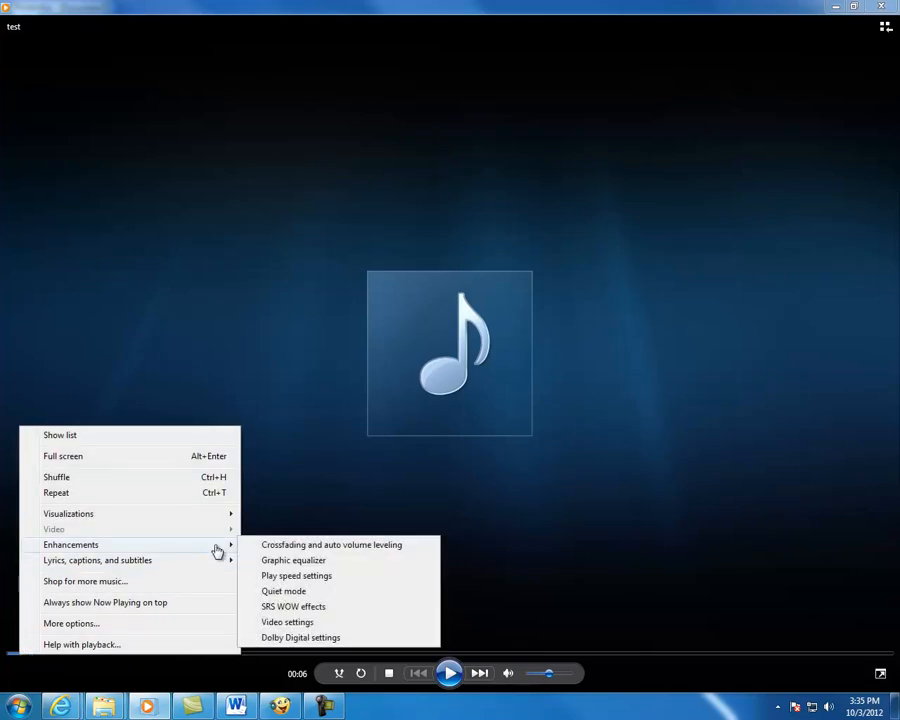
left_click(286, 577)
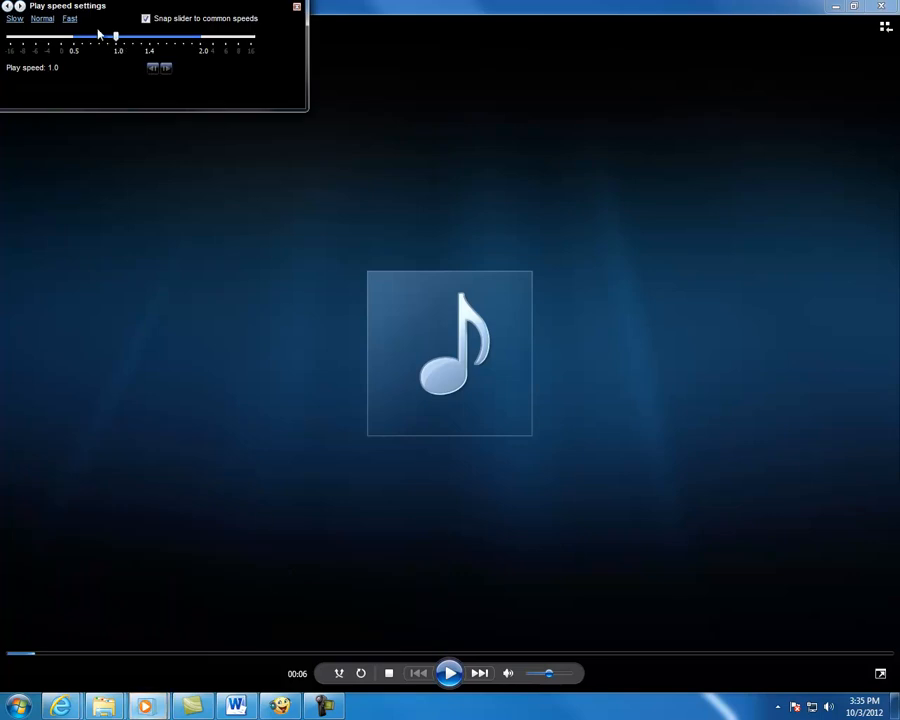
left_click(297, 9)
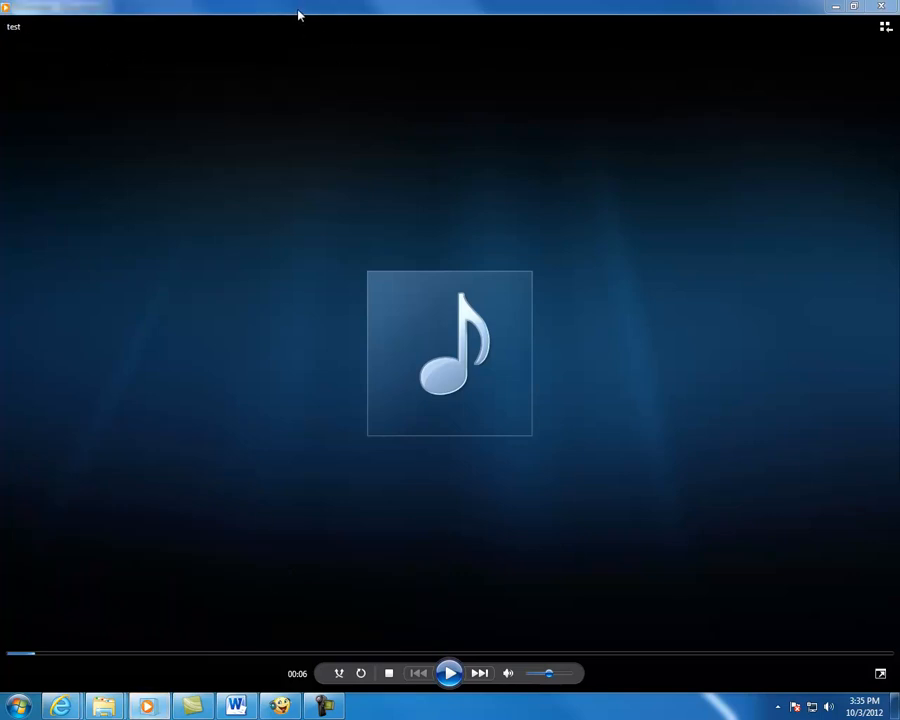
left_click(880, 8)
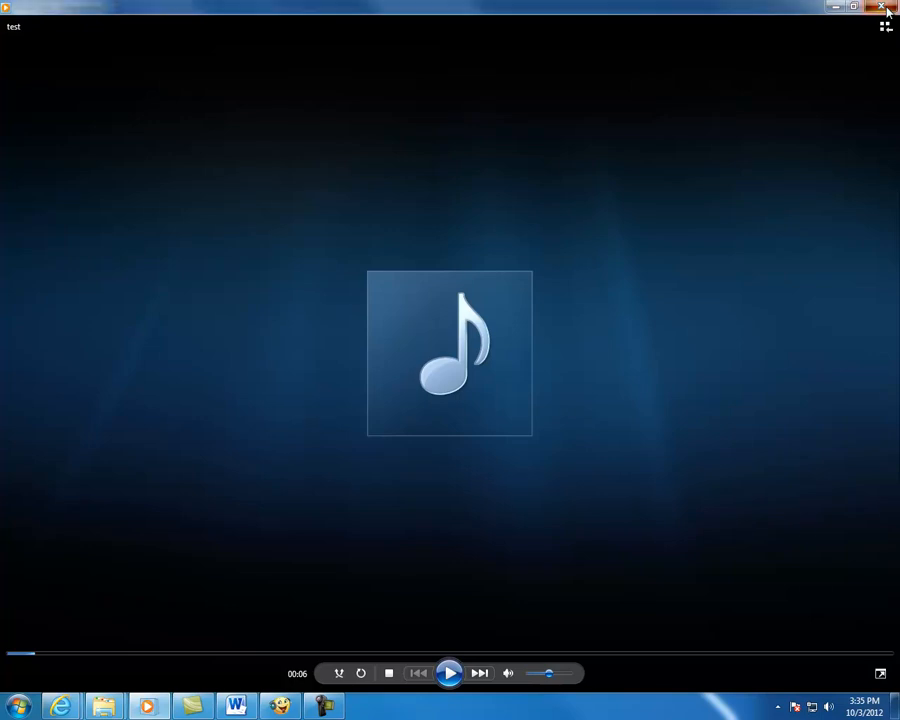
- In Balabolka, set the voice pitch to 0 and place the cursor at the start of the Document2 text
left_click(278, 240)
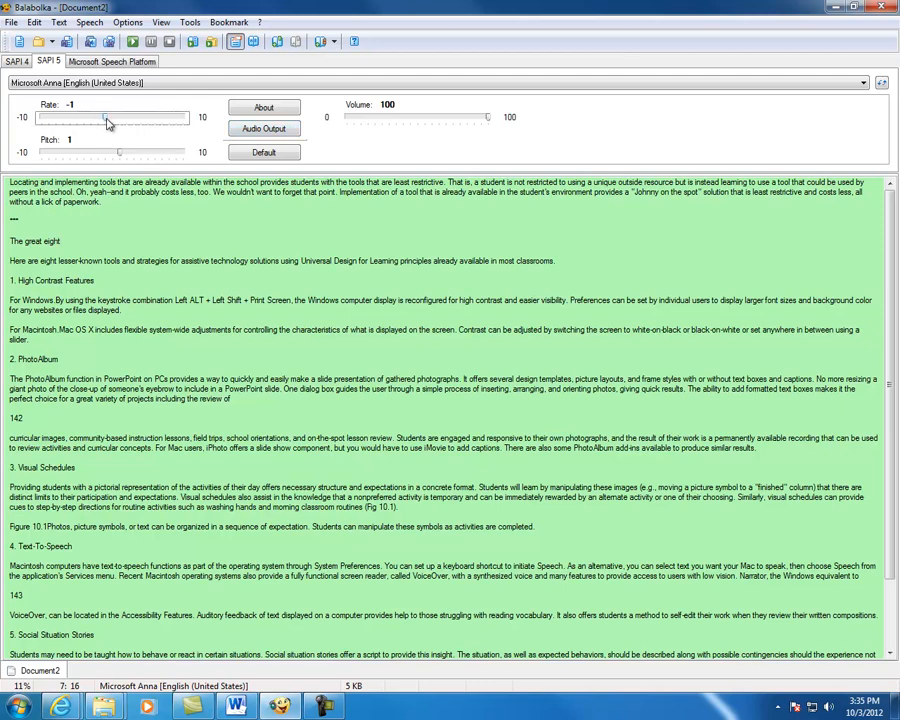
left_click_drag(117, 157, 112, 162)
left_click(117, 262)
left_click(5, 186)
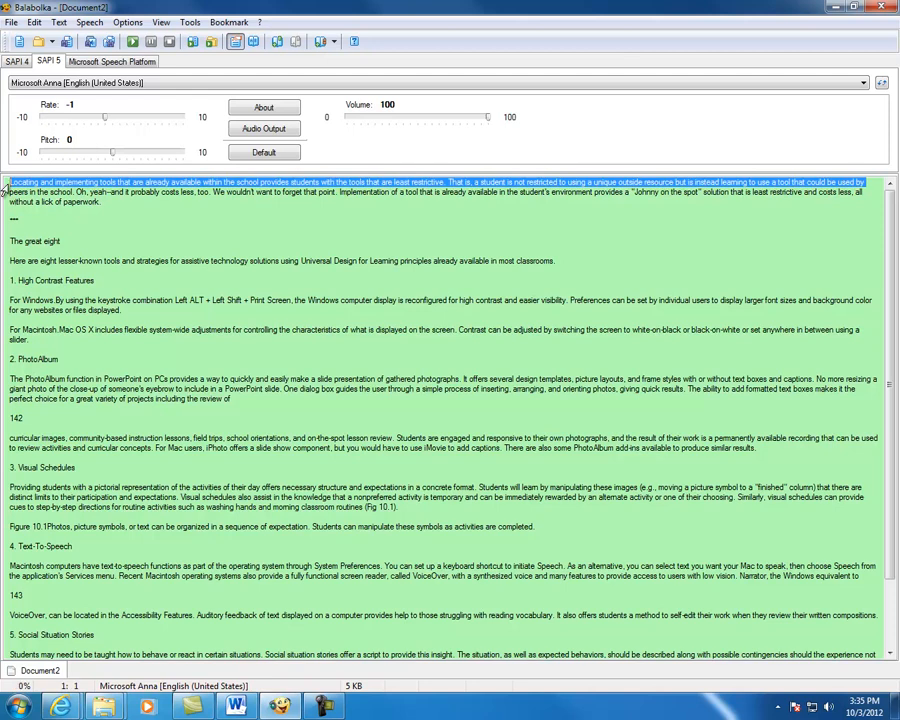
left_click(10, 184)
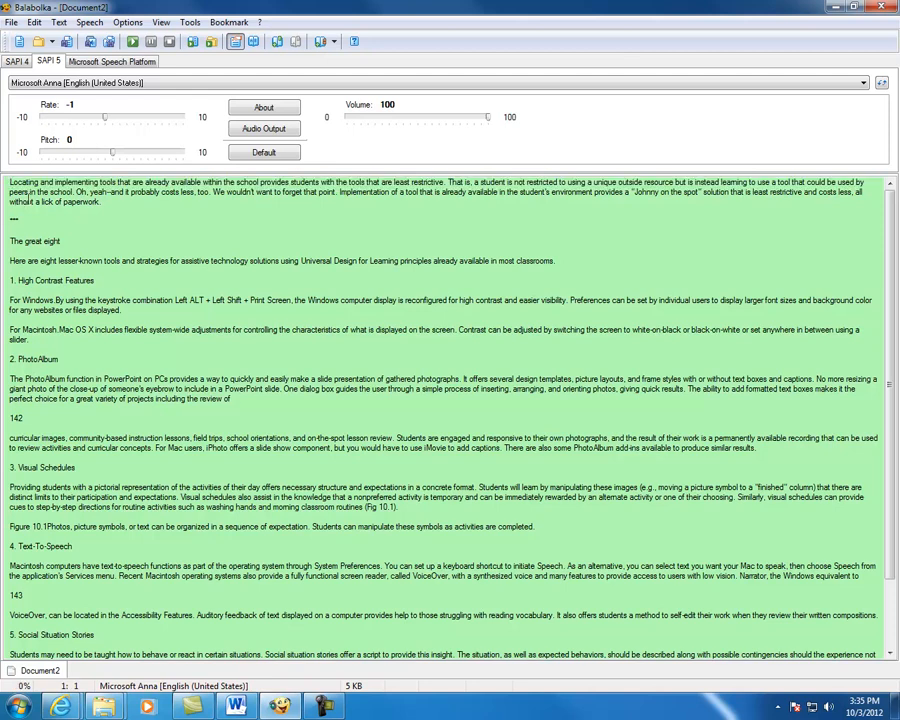
- Look at the file types for saving Document2, choose Text files (*.txt), close without saving, and return to the end of the High Contrast Features section
scroll(233, 401, "down", 3)
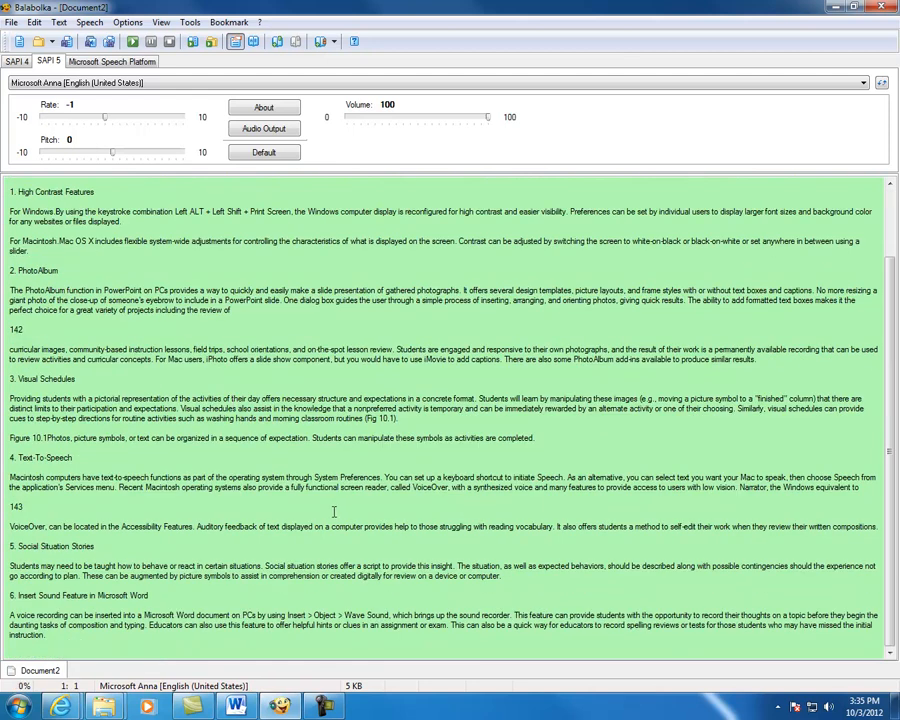
scroll(334, 512, "up", 3)
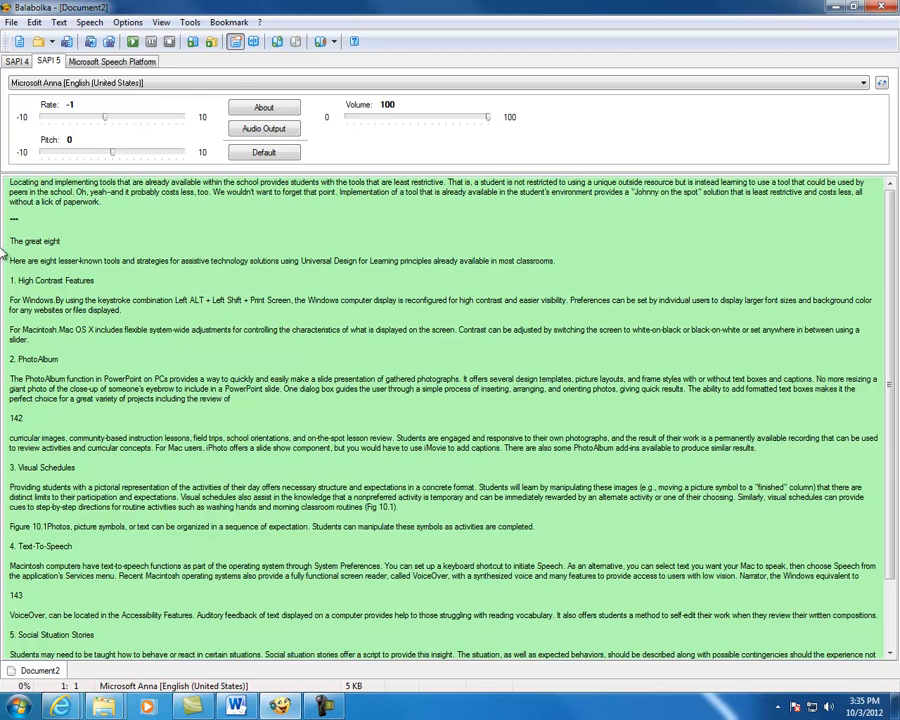
left_click(10, 21)
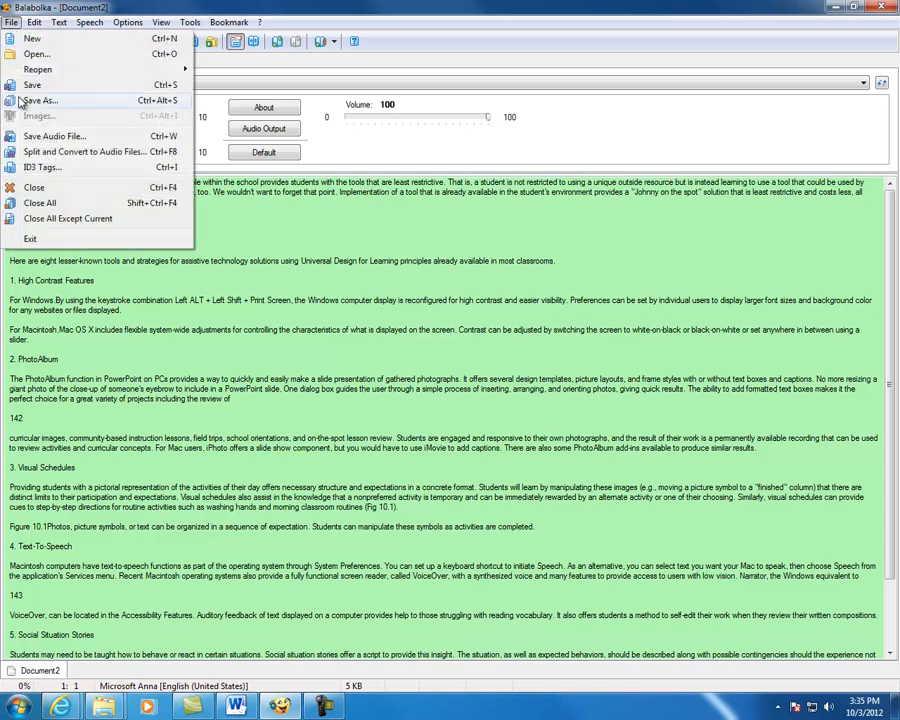
left_click(20, 102)
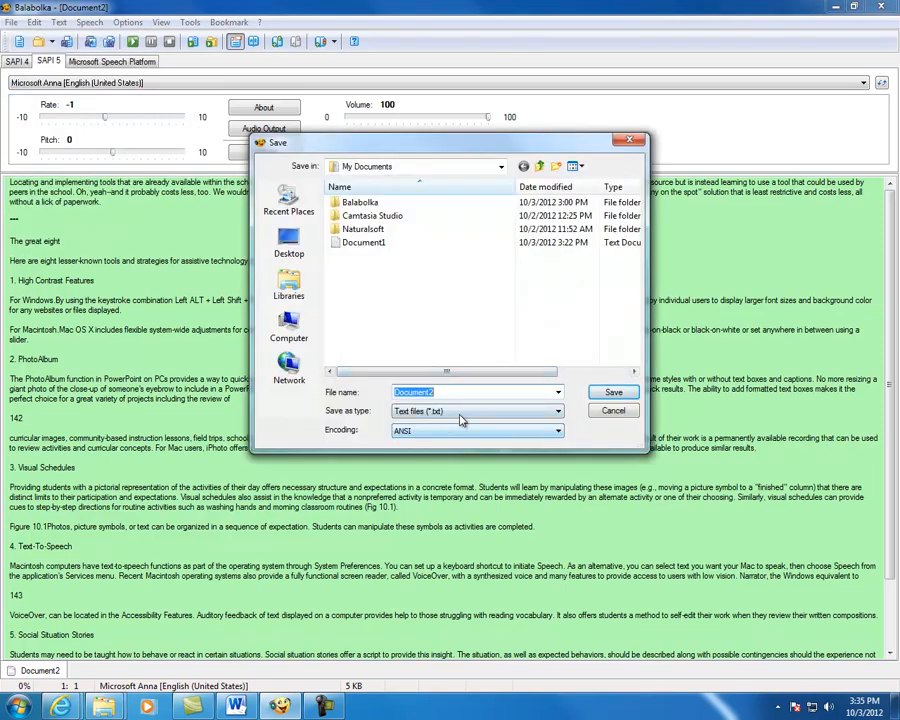
left_click(558, 411)
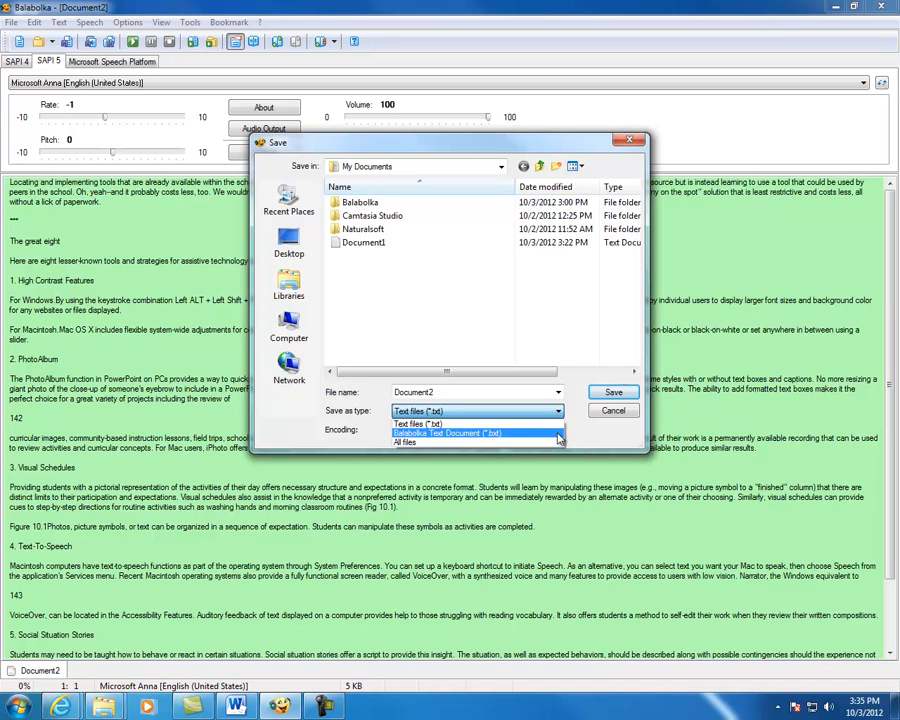
left_click(558, 425)
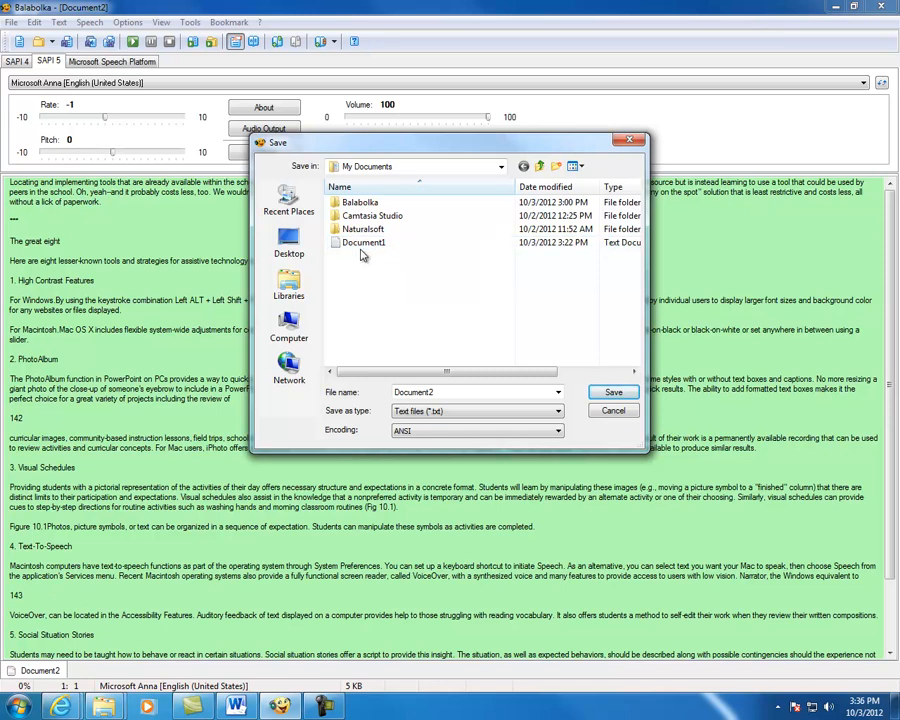
left_click(629, 139)
left_click(309, 343)
scroll(232, 360, "down", 3)
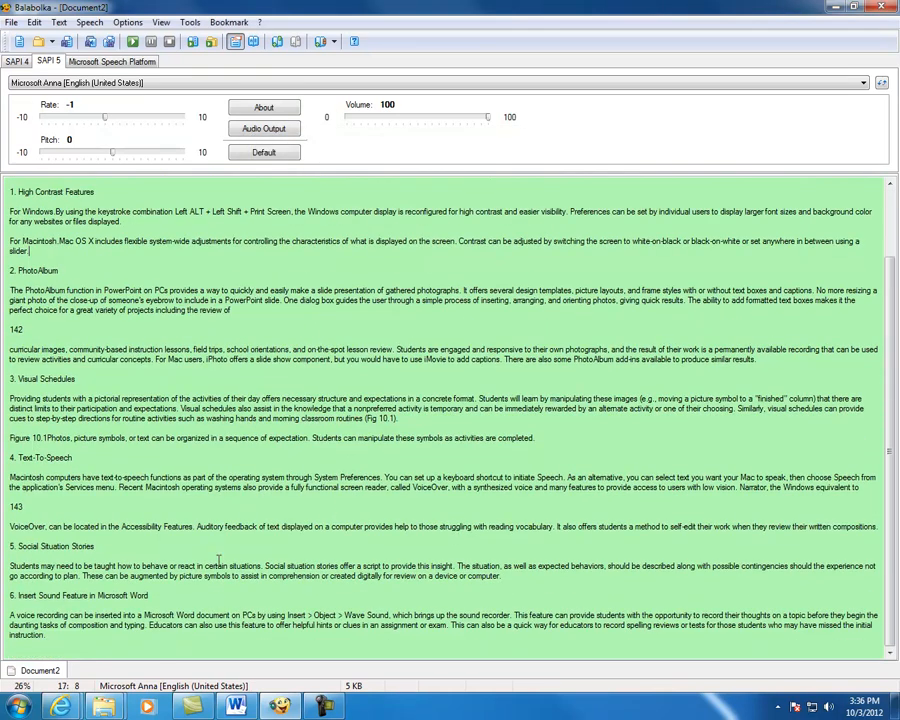